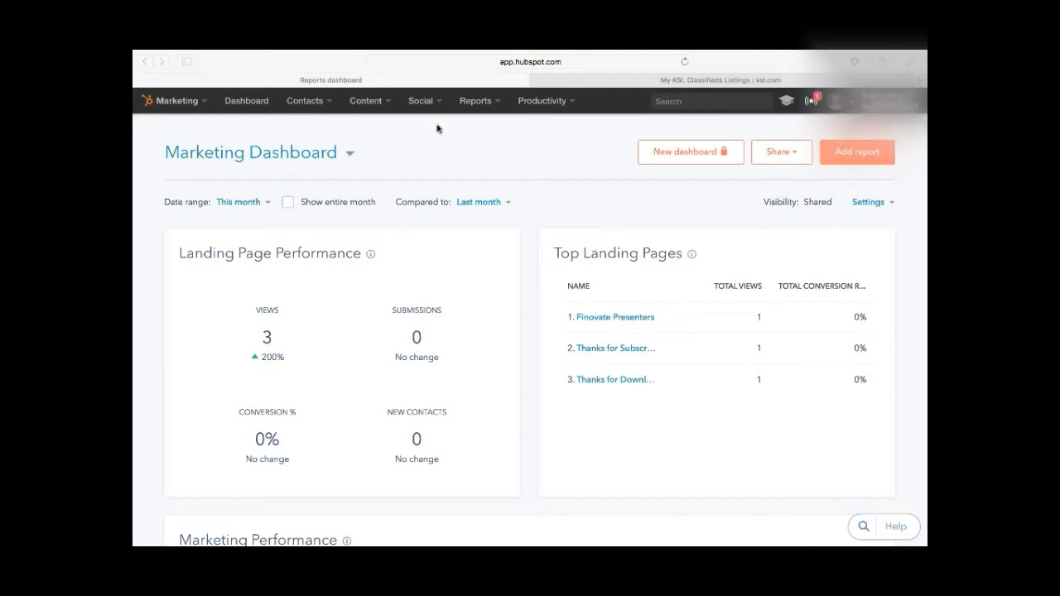
# Step: Go to the marketing email tool and start creating a new email
pyautogui.click(204, 103)
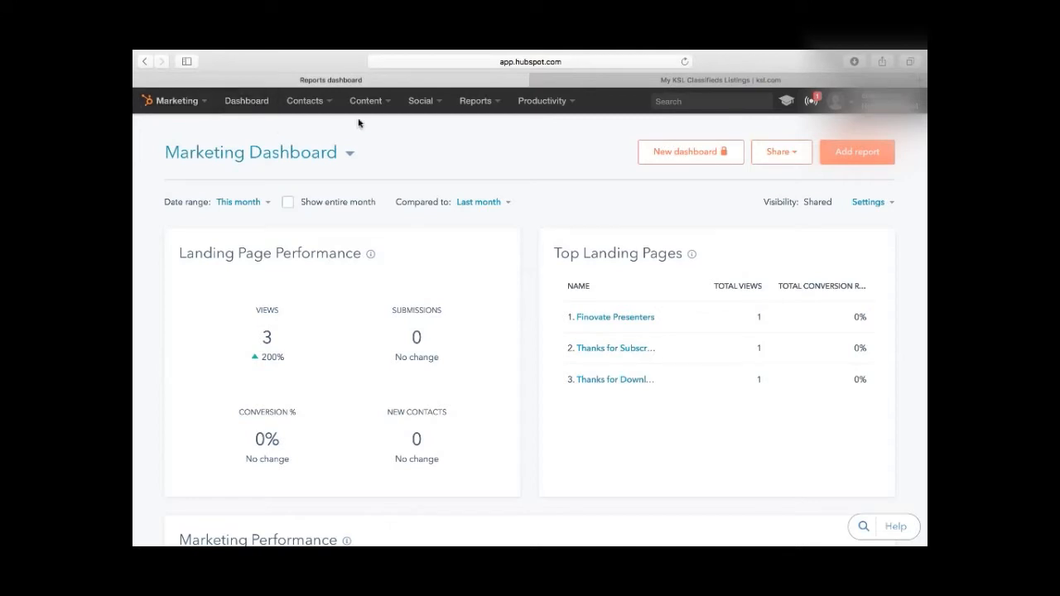
pyautogui.click(386, 102)
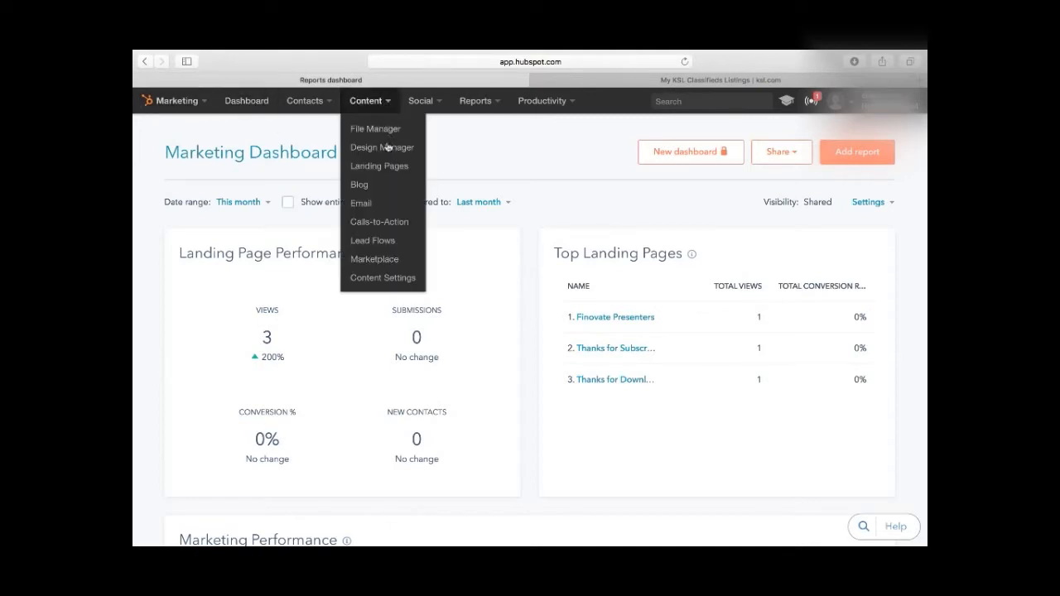
pyautogui.click(364, 207)
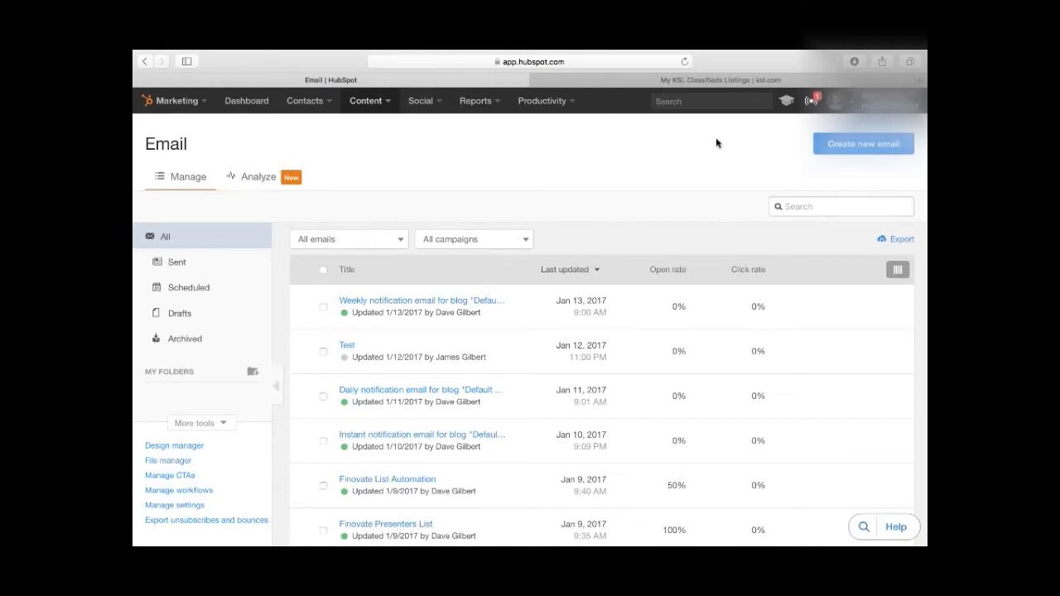
pyautogui.click(839, 150)
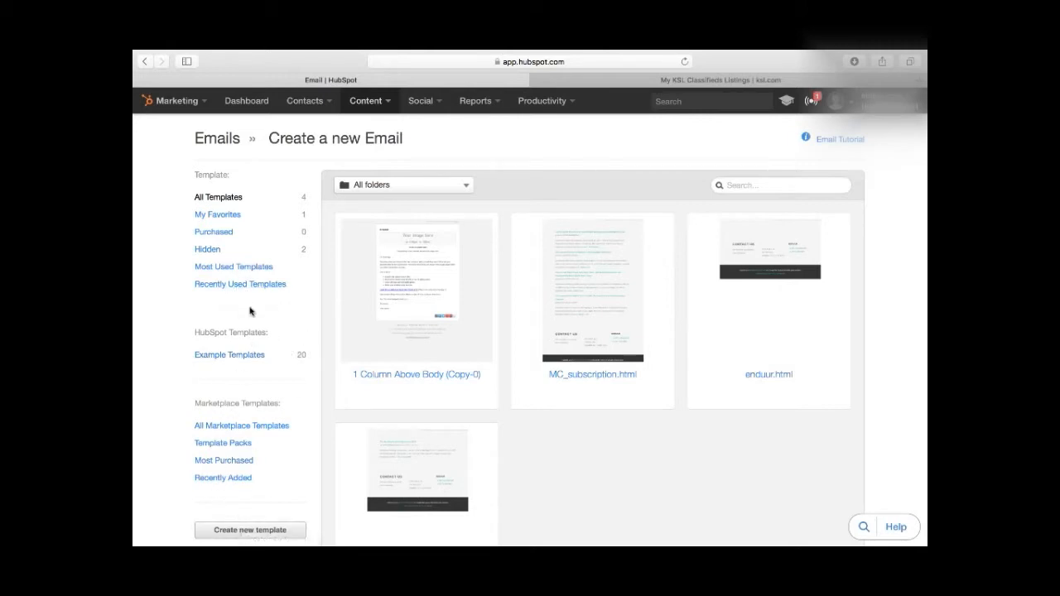
# Step: Add the "1 Column Above Body" example template to the available email templates
pyautogui.click(236, 358)
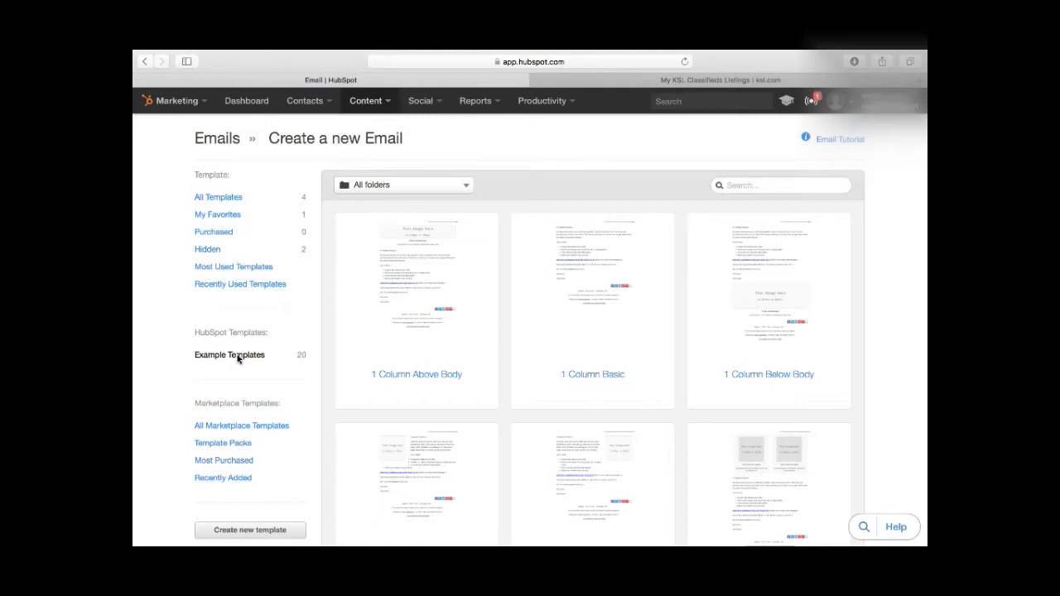
pyautogui.moveTo(391, 312)
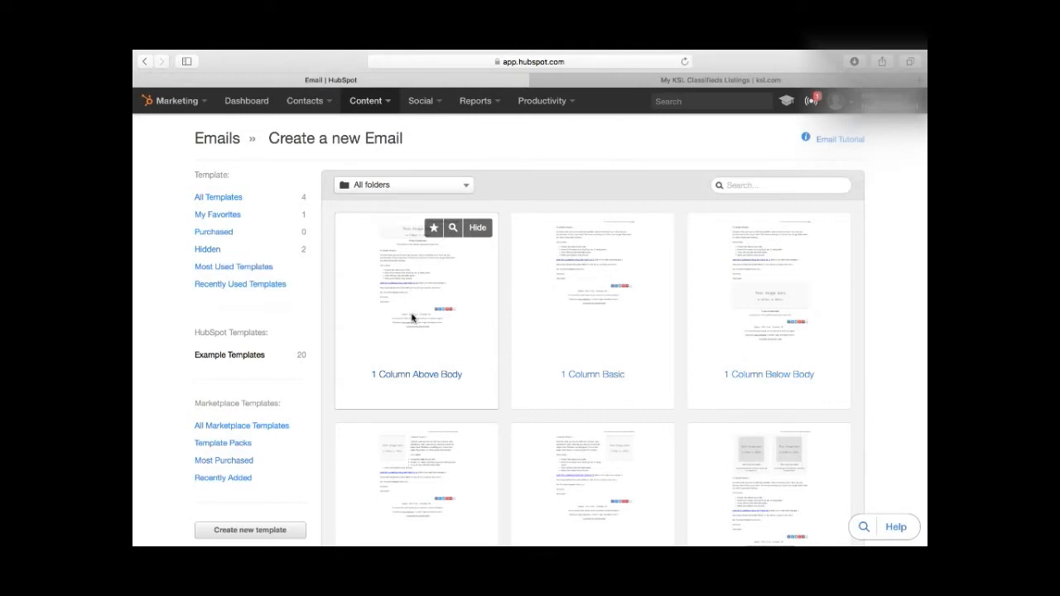
pyautogui.click(419, 414)
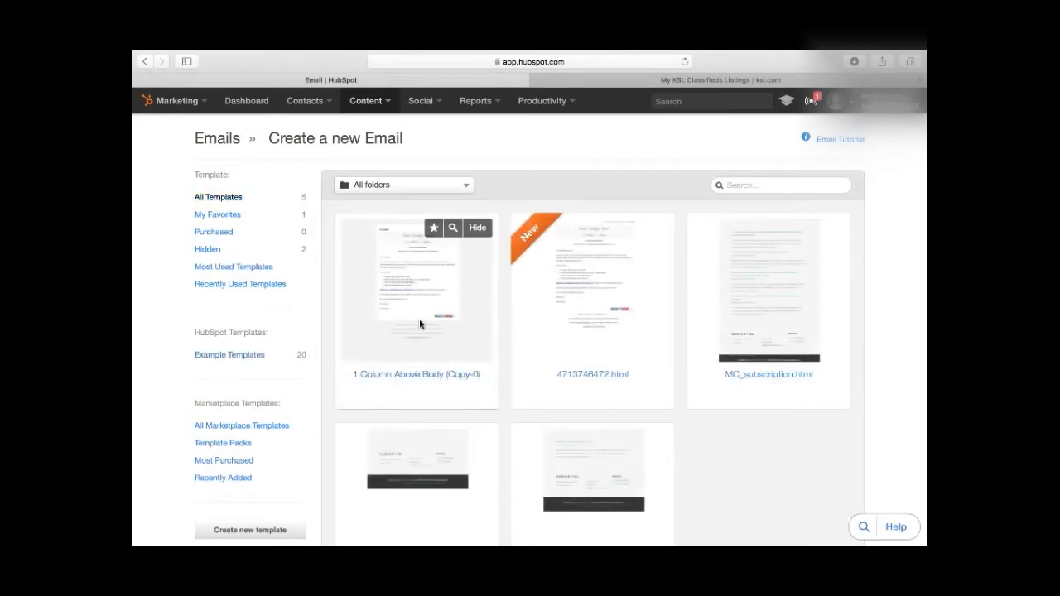
# Step: Create an email named "Test Video" from the newly added template
pyautogui.moveTo(594, 301)
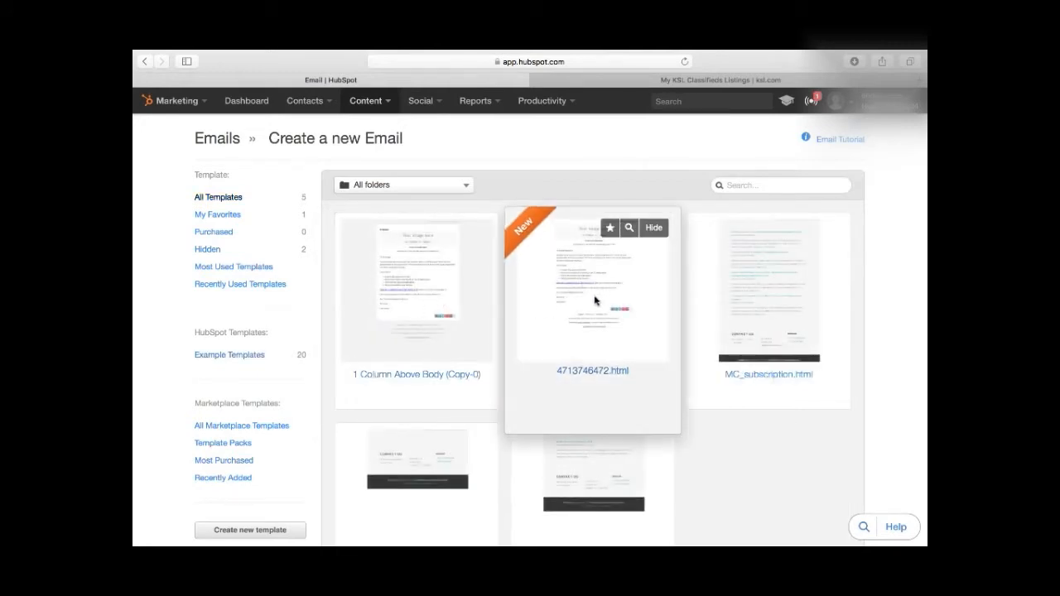
pyautogui.click(568, 399)
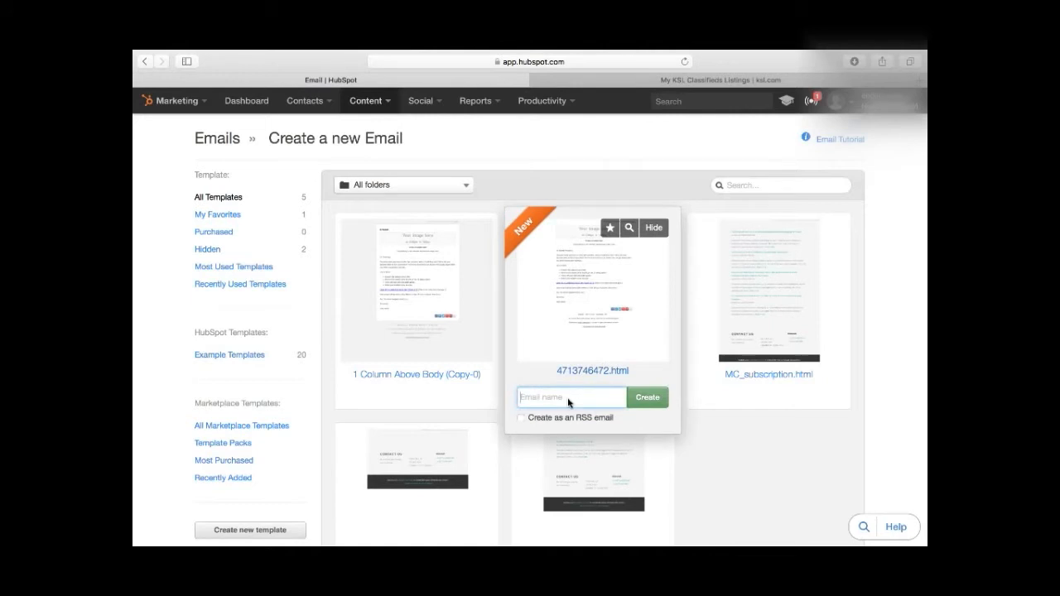
pyautogui.write('Test Video')
pyautogui.click(648, 399)
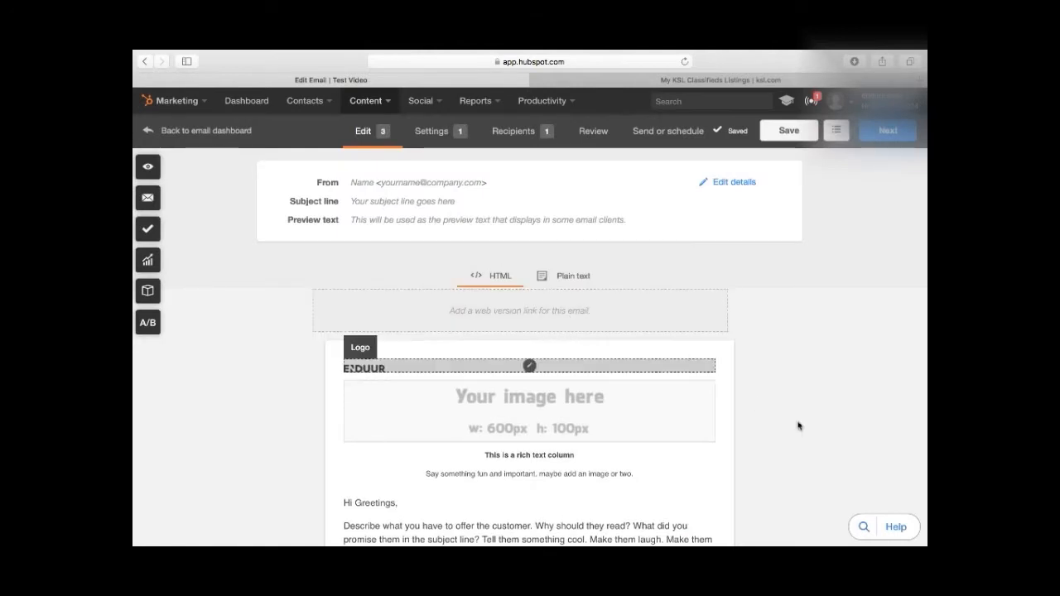
# Step: Review the template body, and set the sender's name and matching email address in the email details
pyautogui.scroll(-5, 797, 426)
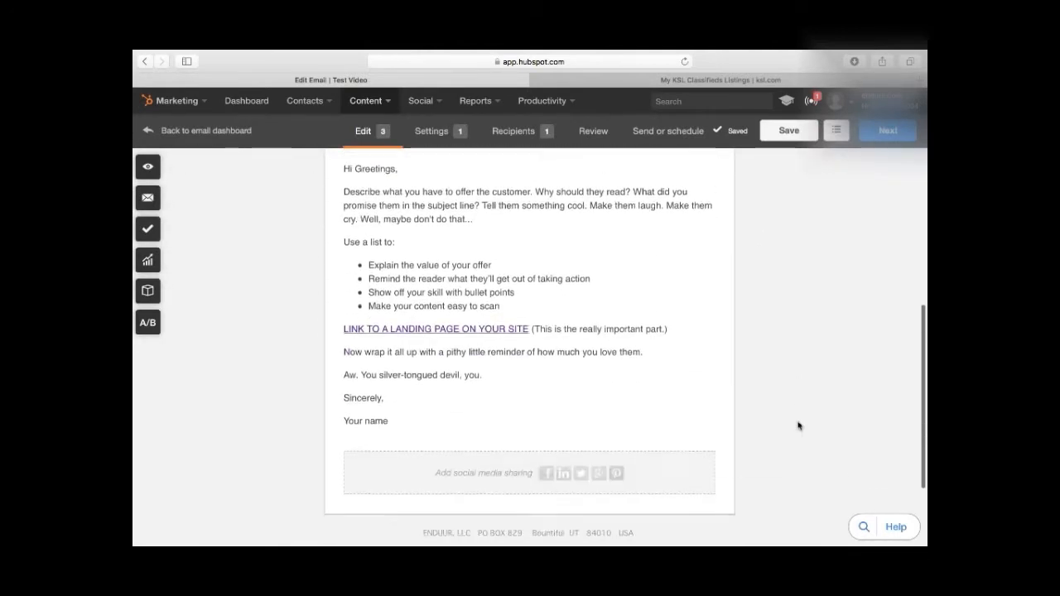
pyautogui.scroll(1, 798, 426)
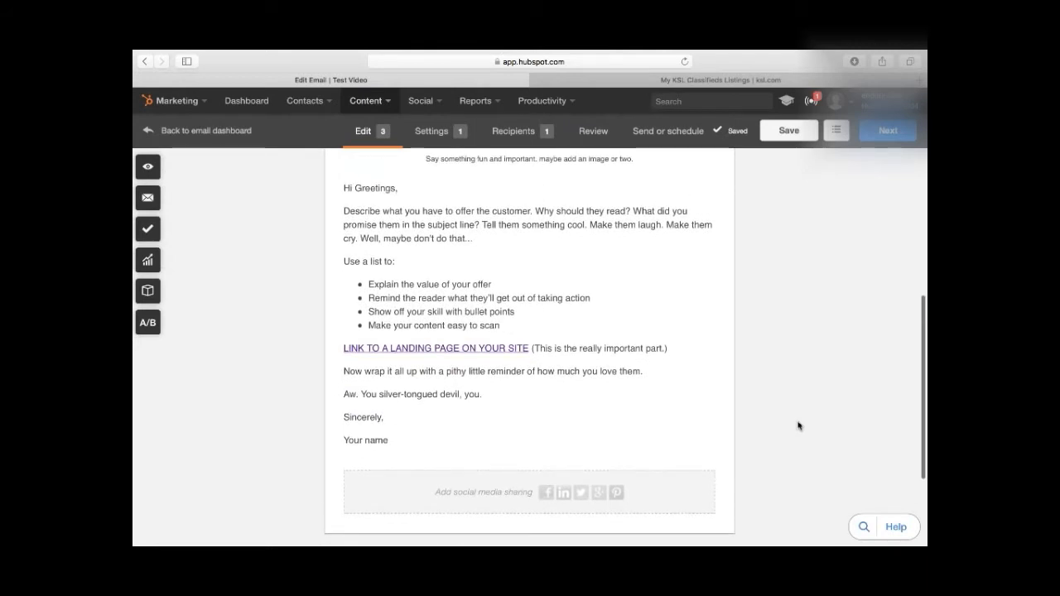
pyautogui.scroll(3, 799, 425)
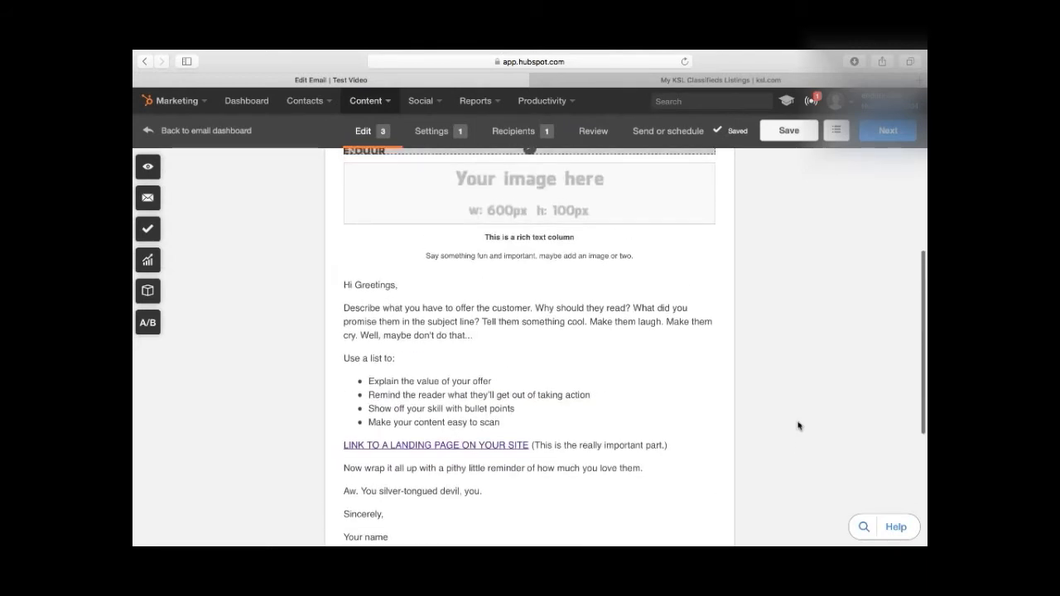
pyautogui.scroll(3, 798, 426)
pyautogui.scroll(3, 798, 426)
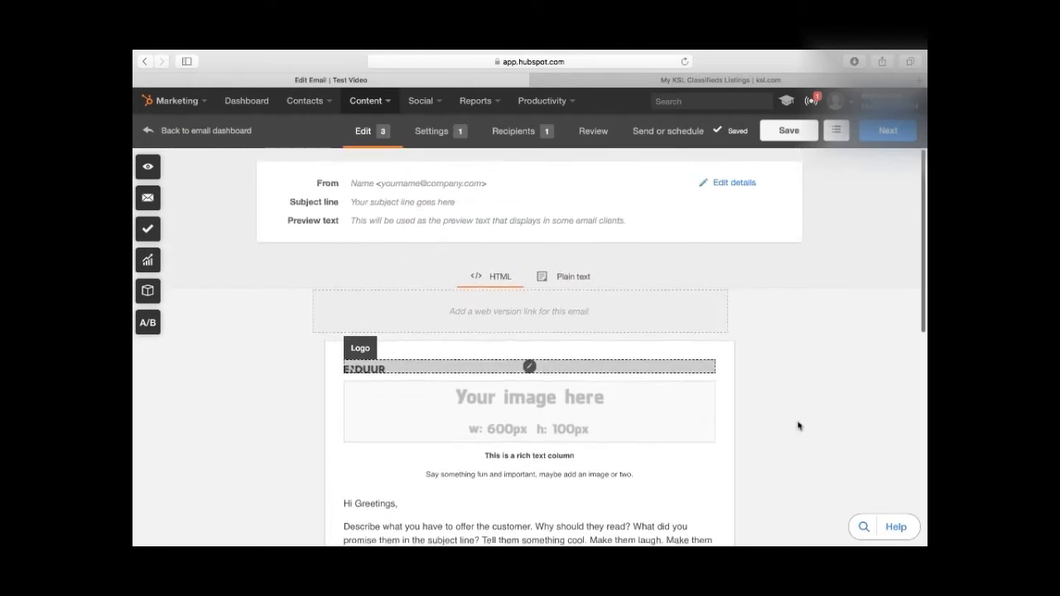
pyautogui.click(431, 186)
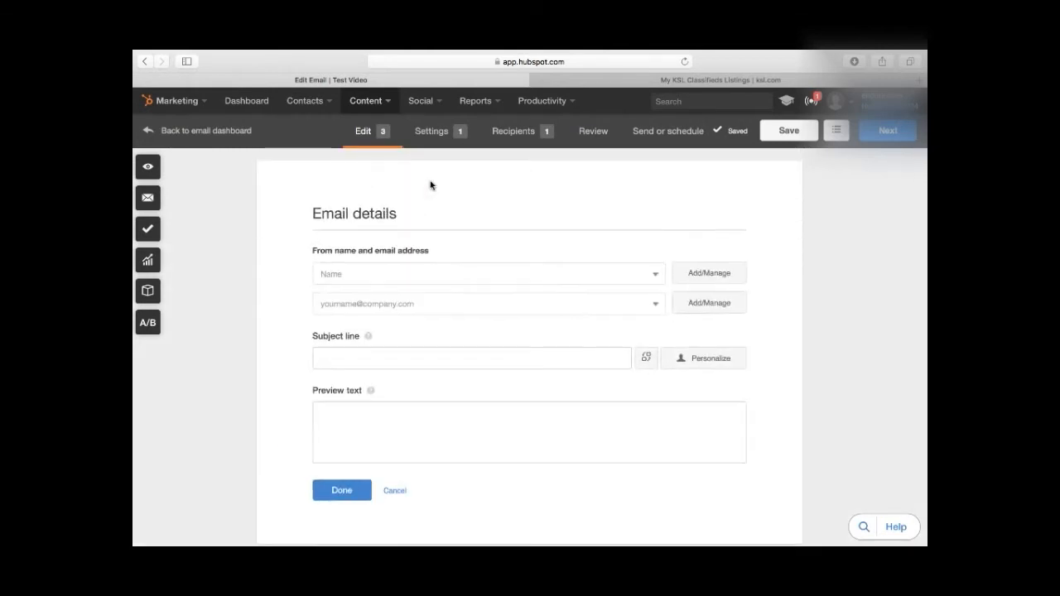
pyautogui.click(365, 275)
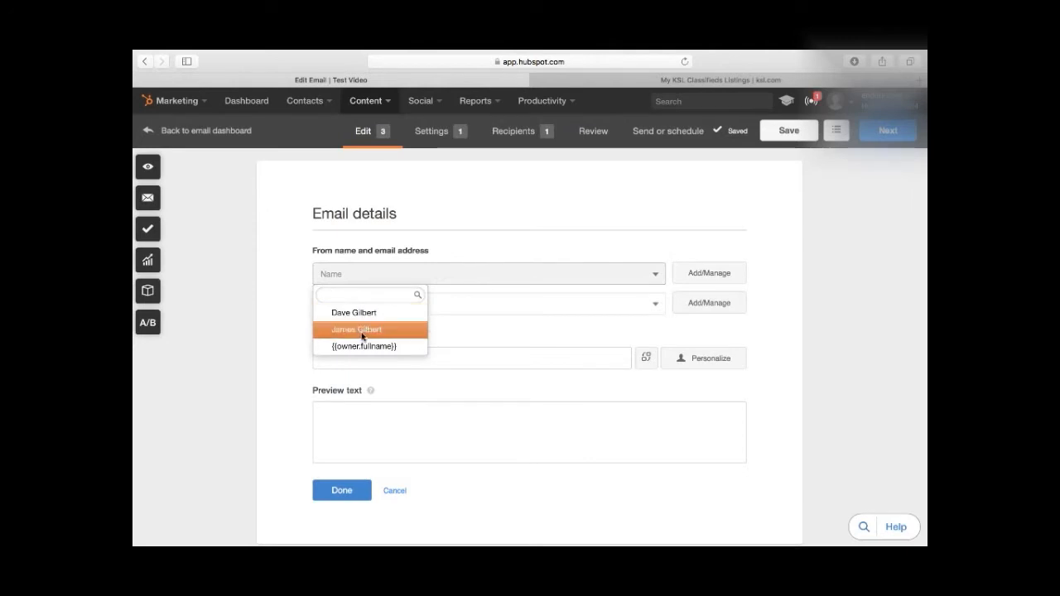
pyautogui.click(362, 334)
pyautogui.click(368, 306)
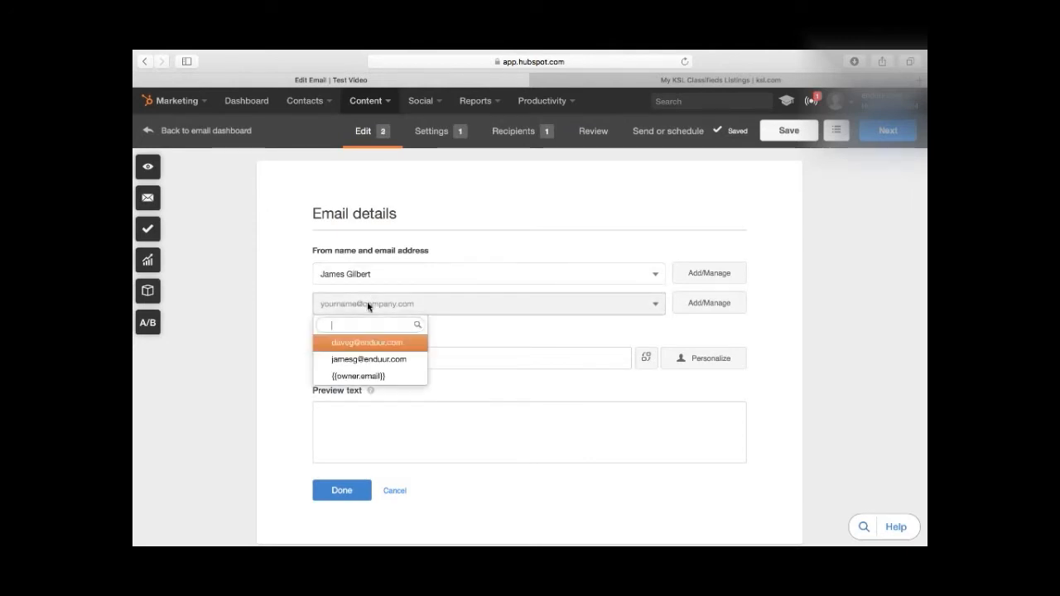
pyautogui.click(370, 361)
# Step: Enter "Test Video" as the email's subject line
pyautogui.click(372, 361)
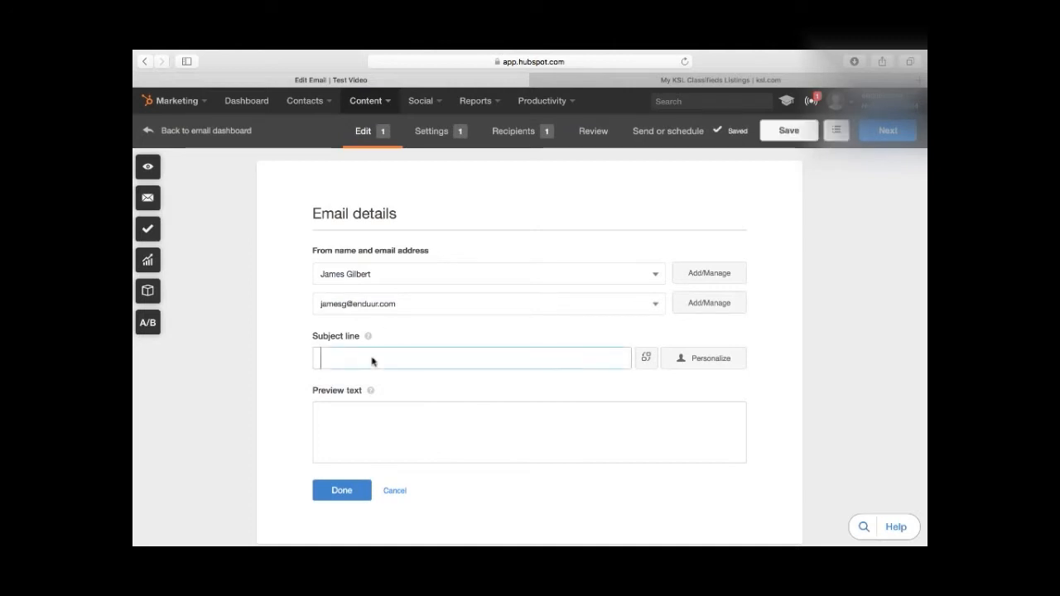
pyautogui.write('Tes')
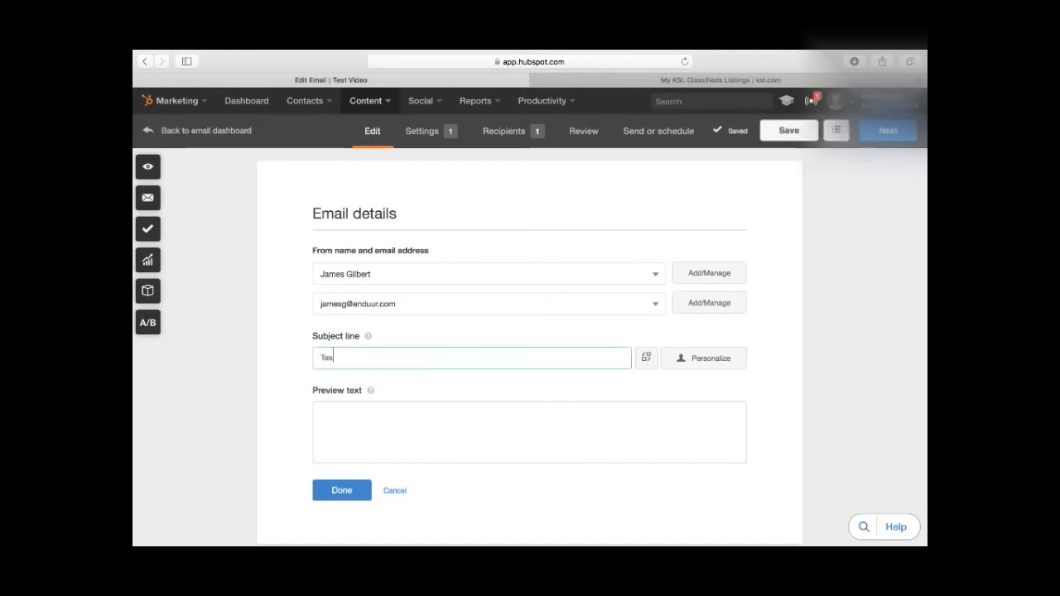
pyautogui.write('t Video')
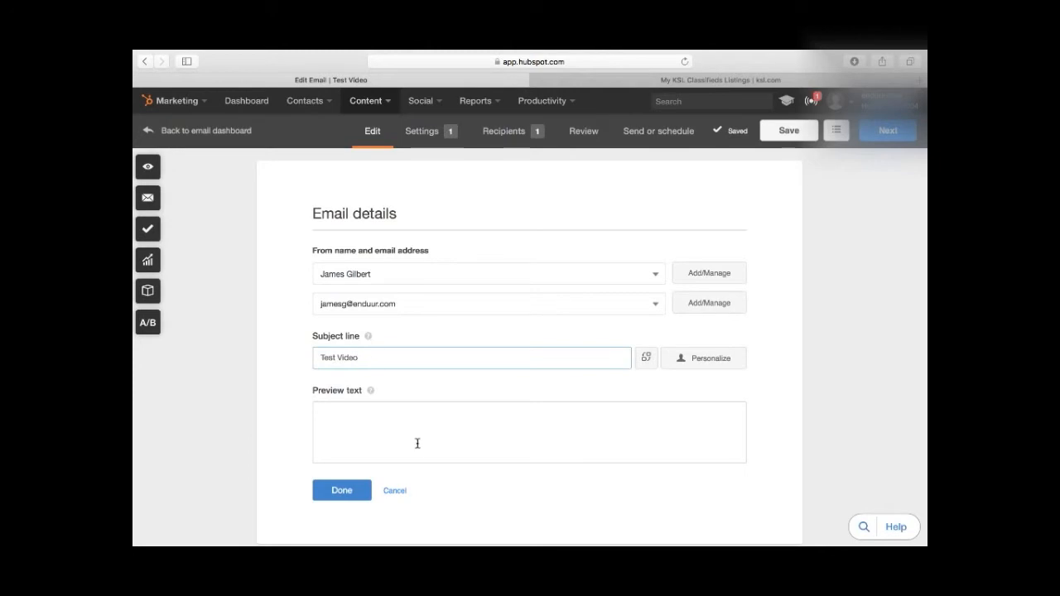
# Step: Insert the contact's First Name personalization token into the subject line, keeping "Greetings" as its default value
pyautogui.click(687, 369)
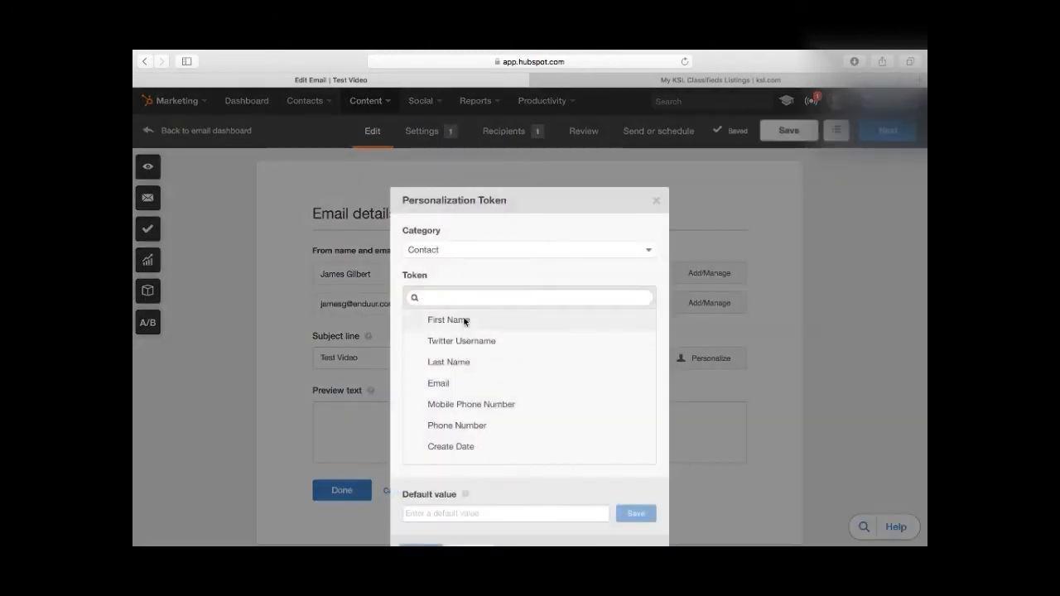
pyautogui.click(465, 321)
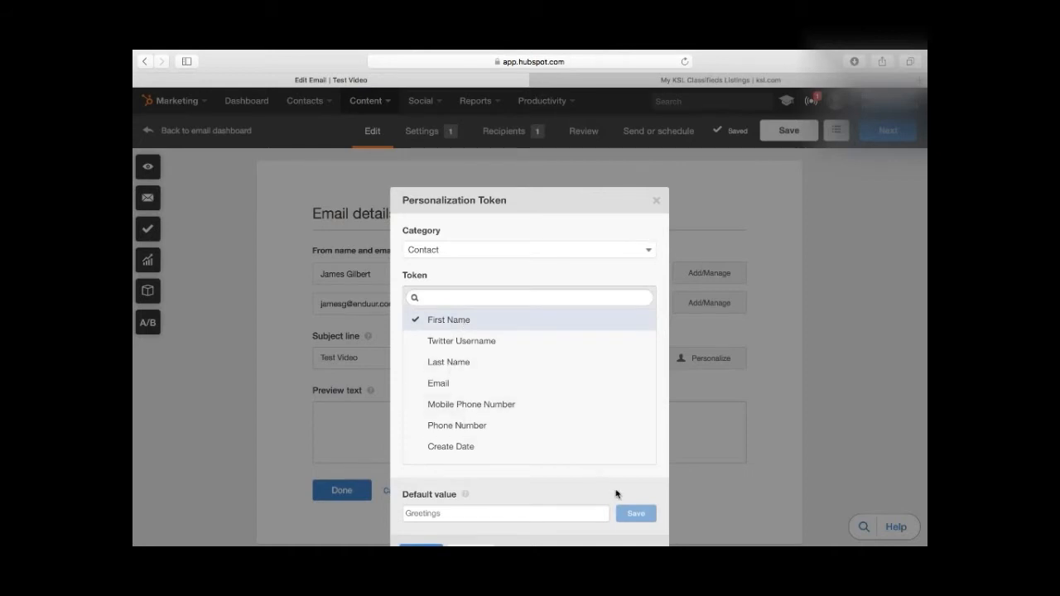
pyautogui.click(583, 513)
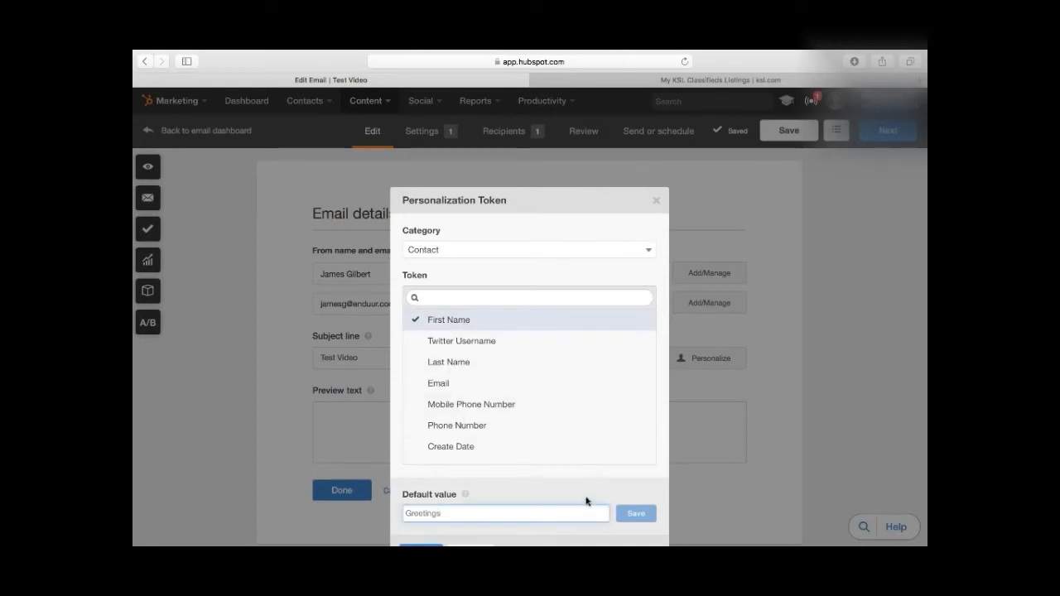
pyautogui.scroll(-3, 585, 501)
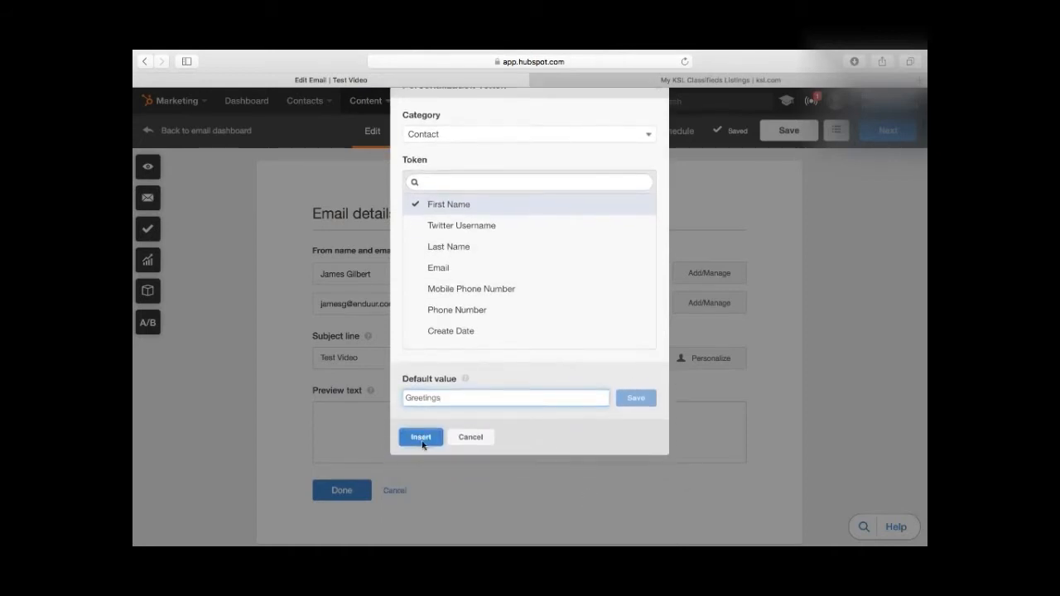
pyautogui.click(421, 437)
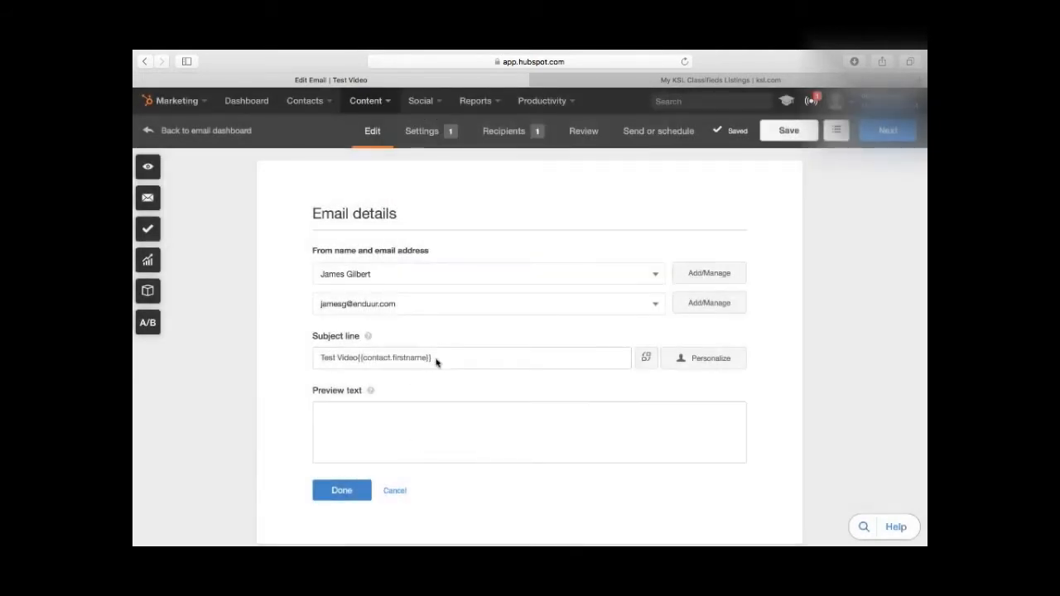
# Step: Move the first-name token to the front of the subject line so it reads "{{contact.firstname}} Test Video"
pyautogui.moveTo(432, 359); pyautogui.dragTo(358, 364)
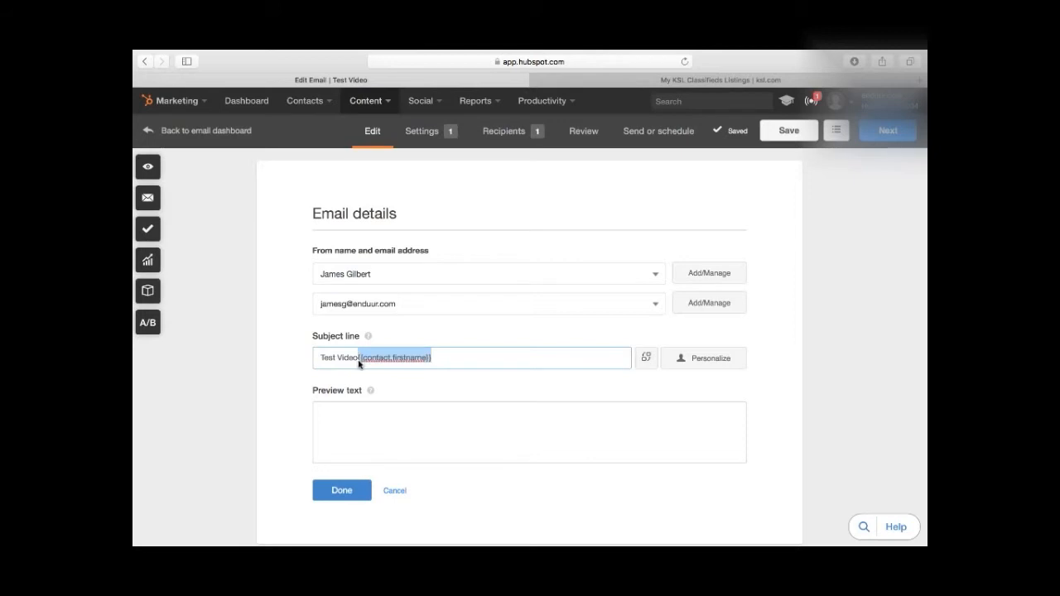
pyautogui.rightClick(375, 354)
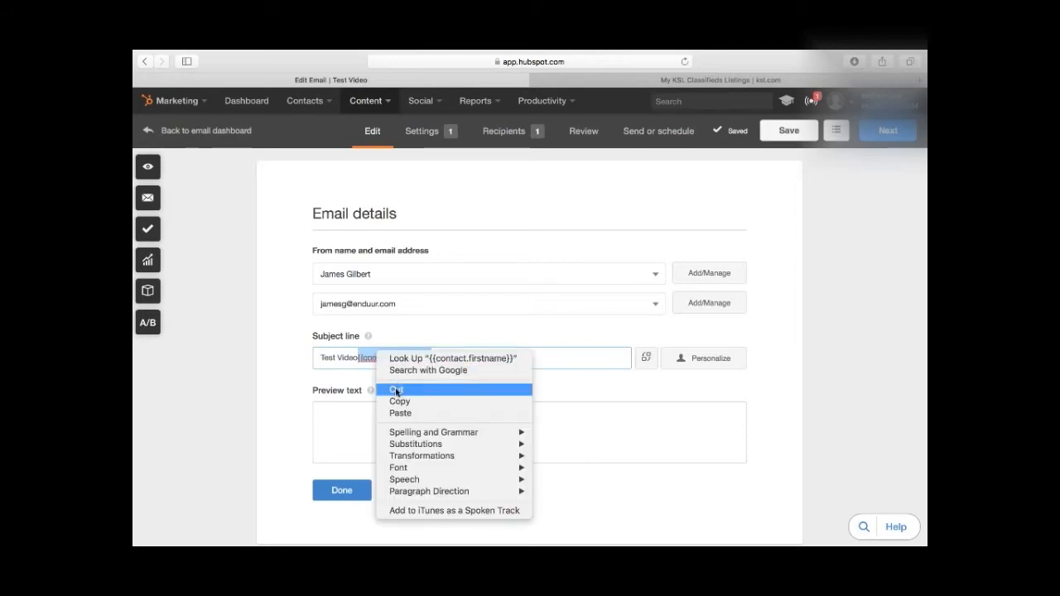
pyautogui.click(396, 390)
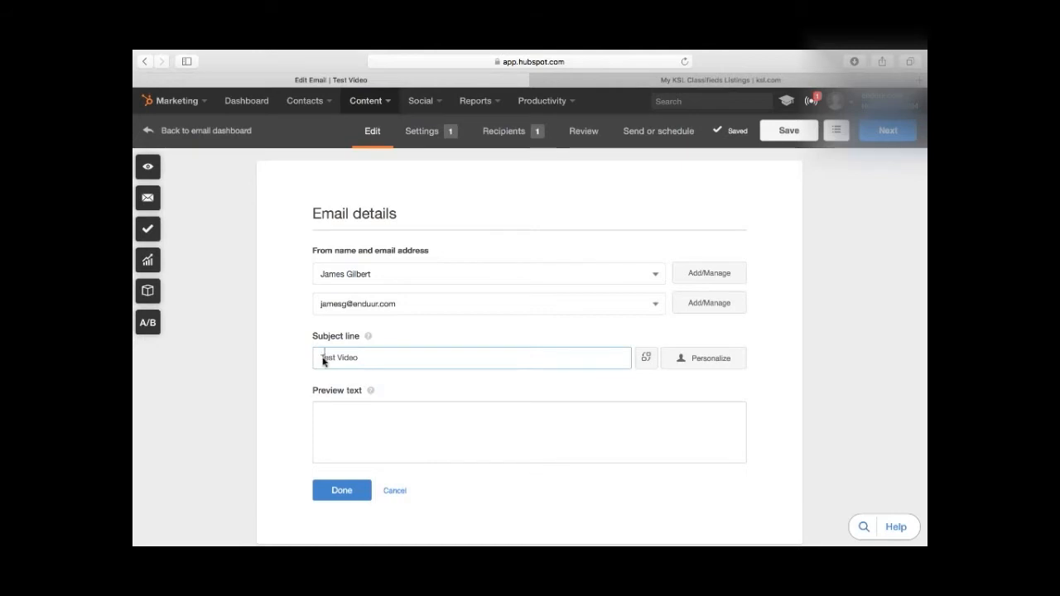
pyautogui.rightClick(320, 361)
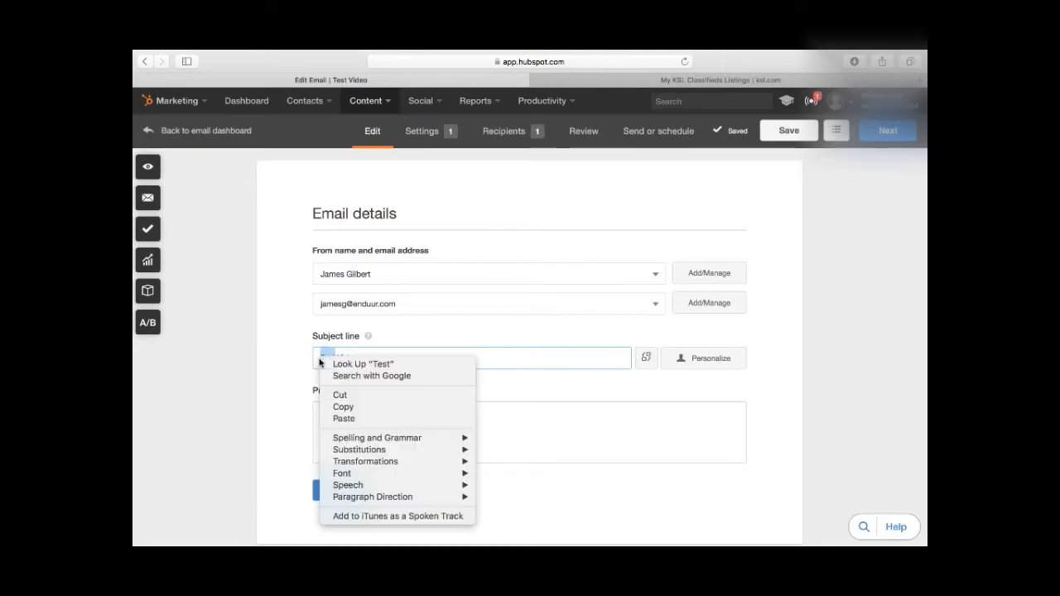
pyautogui.click(320, 361)
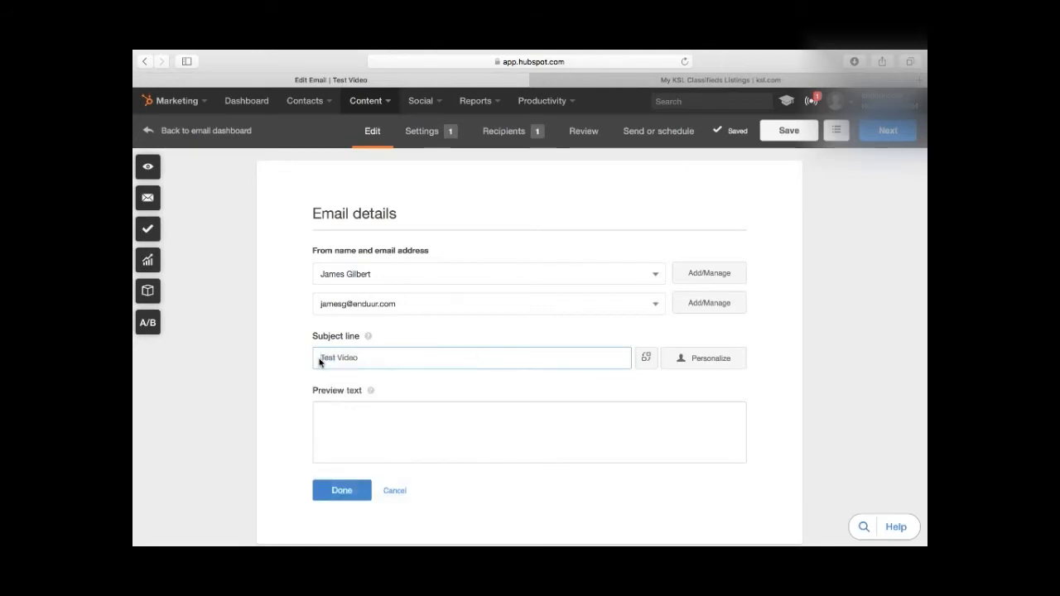
pyautogui.rightClick(319, 361)
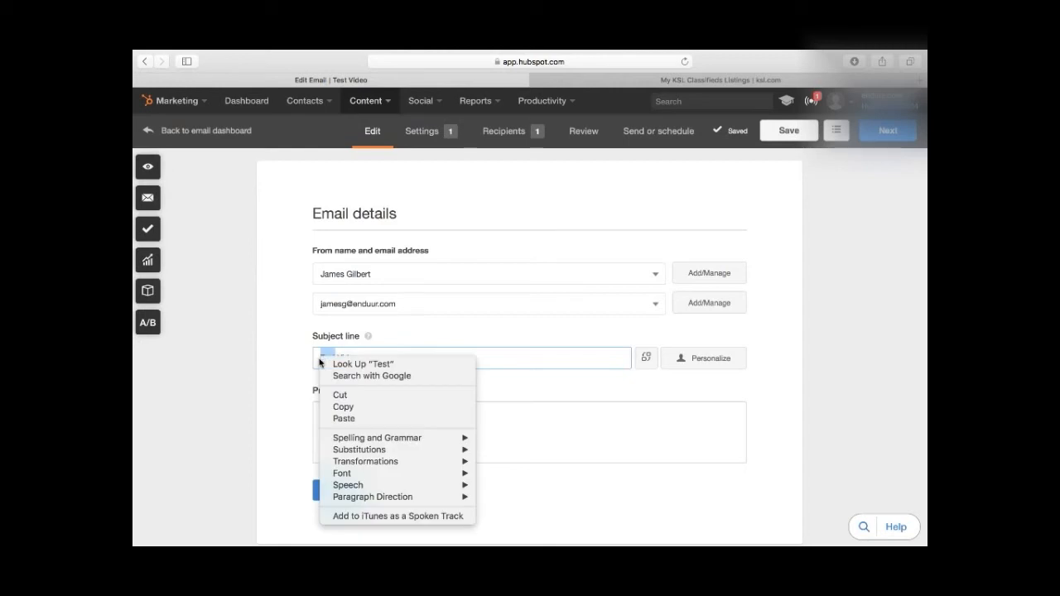
pyautogui.click(343, 418)
pyautogui.write('Test')
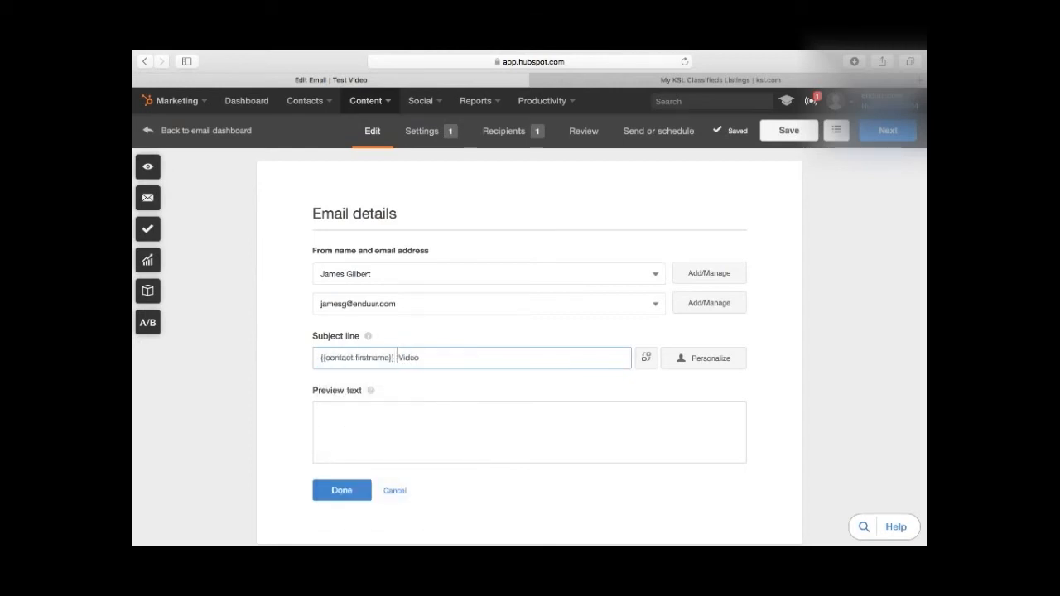
# Step: Set the preview text to "Make sure you subscribe to Enduur's podcast where we talk about how to improve your marketing operations"
pyautogui.click(381, 419)
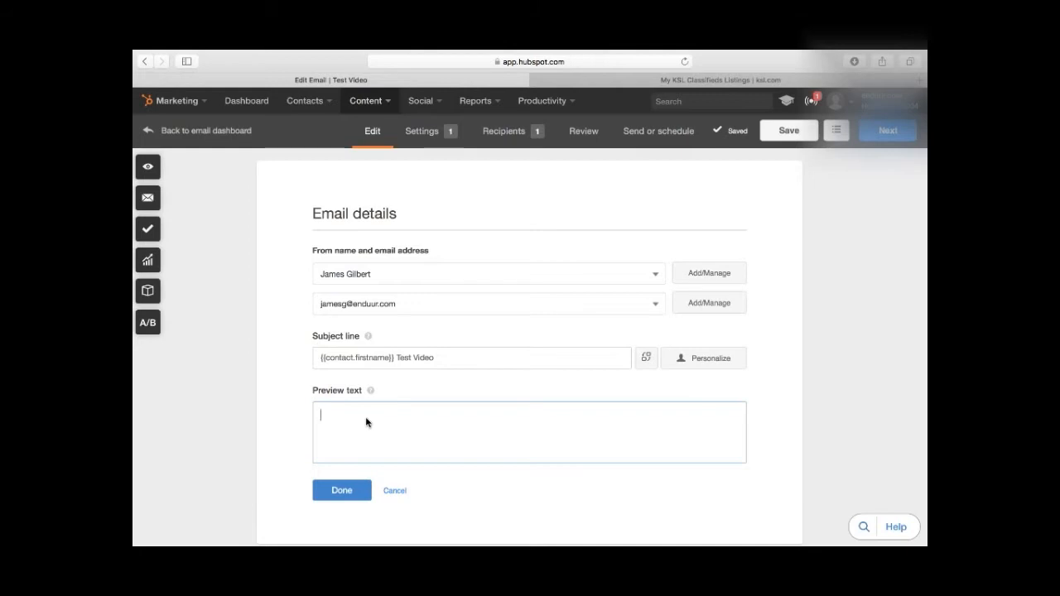
pyautogui.write('Make sure you ')
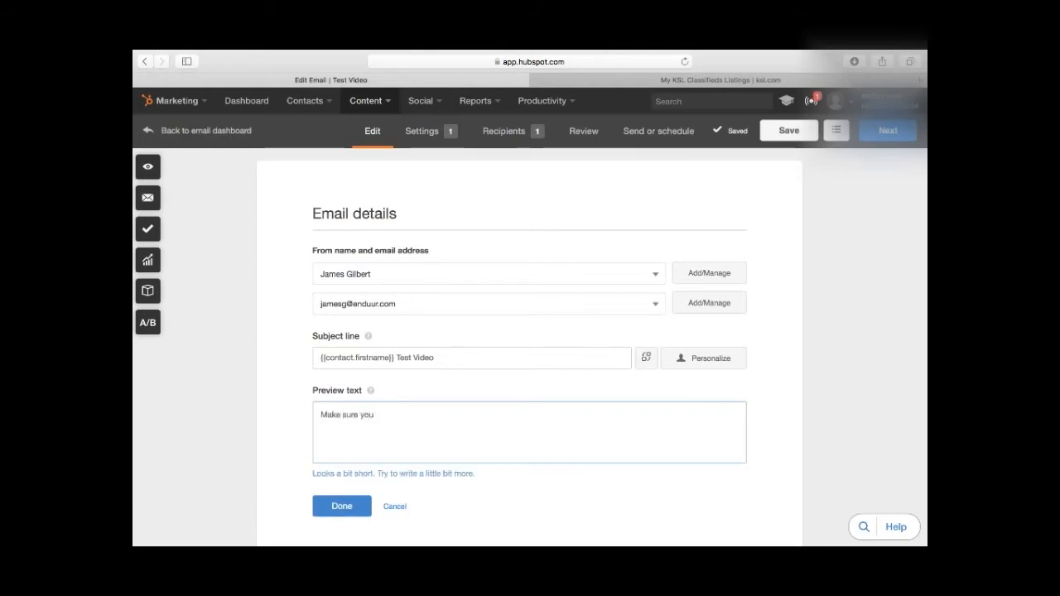
pyautogui.write('subsc')
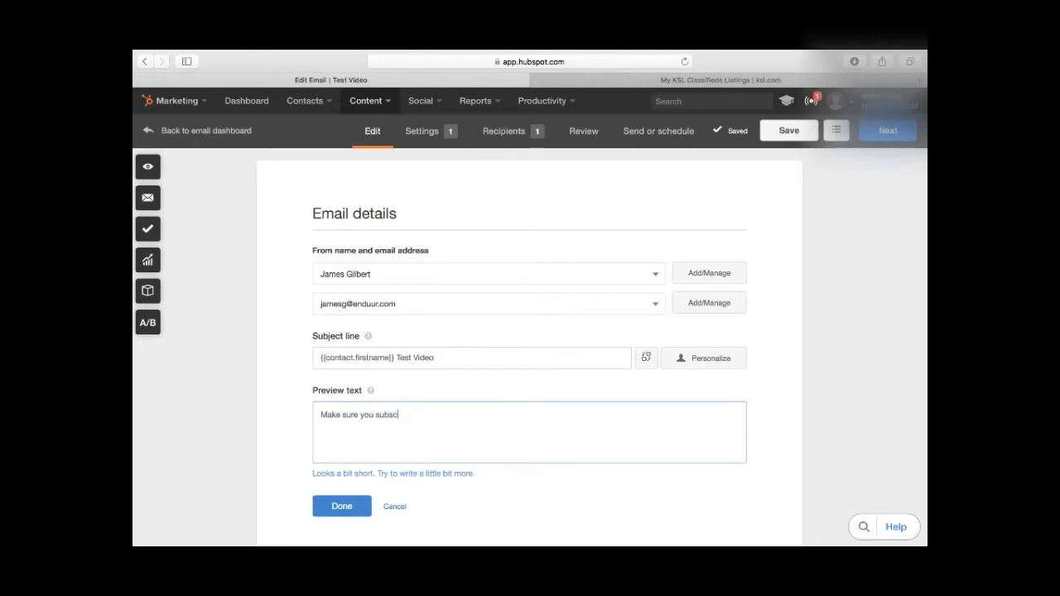
pyautogui.write("ribe to Enduur's podcast")
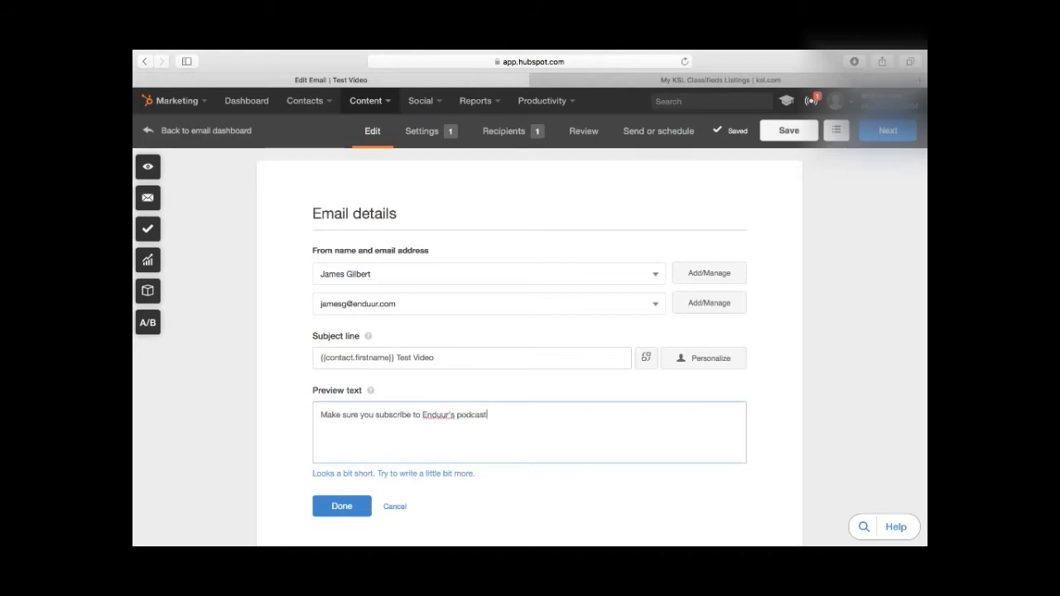
pyautogui.write(' where we talk about how')
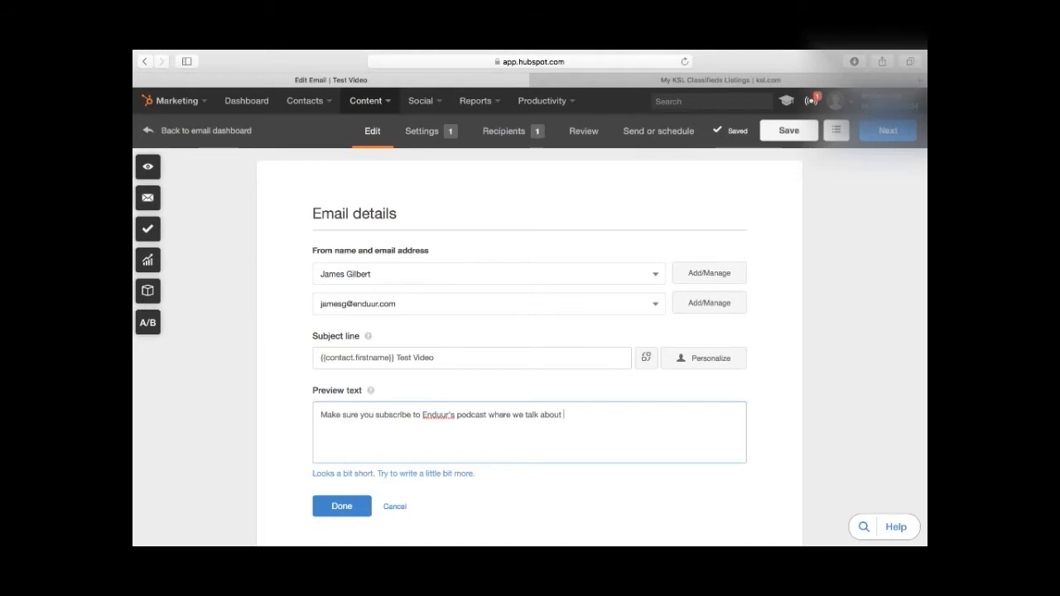
pyautogui.write('prove your marketing operations')
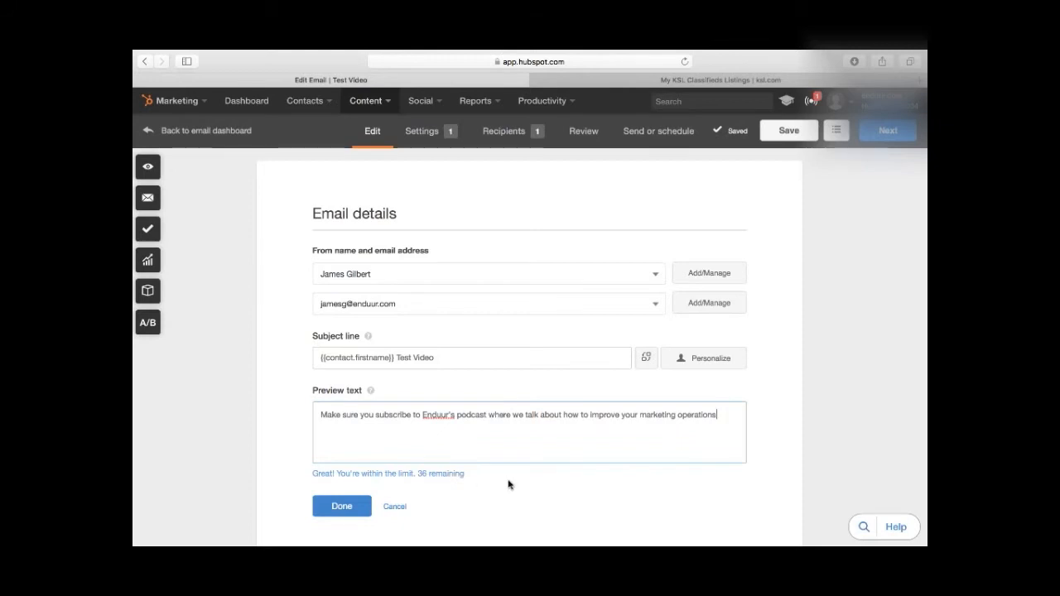
pyautogui.scroll(-3, 509, 484)
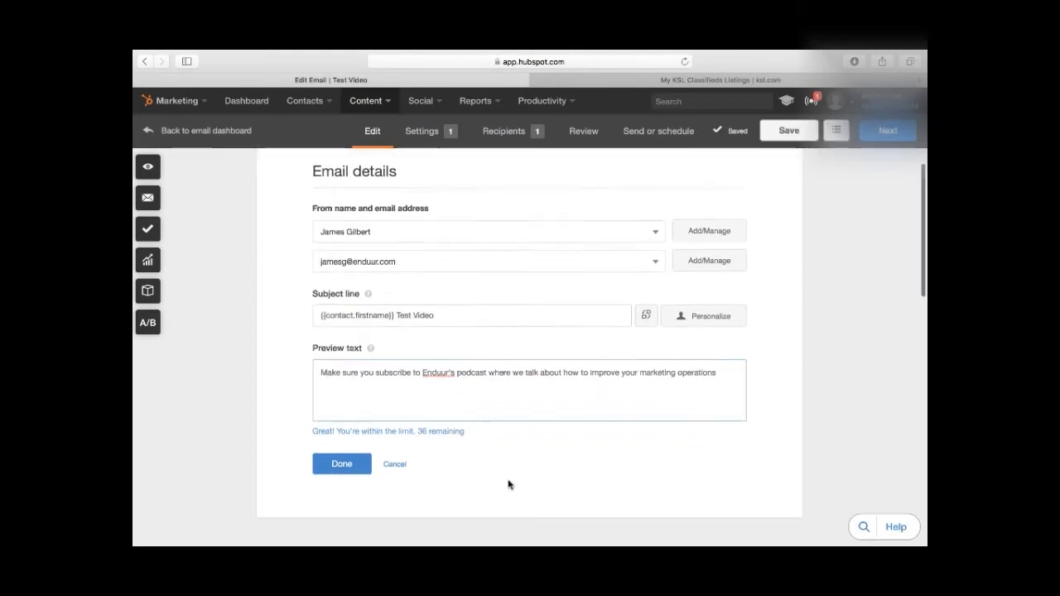
pyautogui.scroll(3, 508, 485)
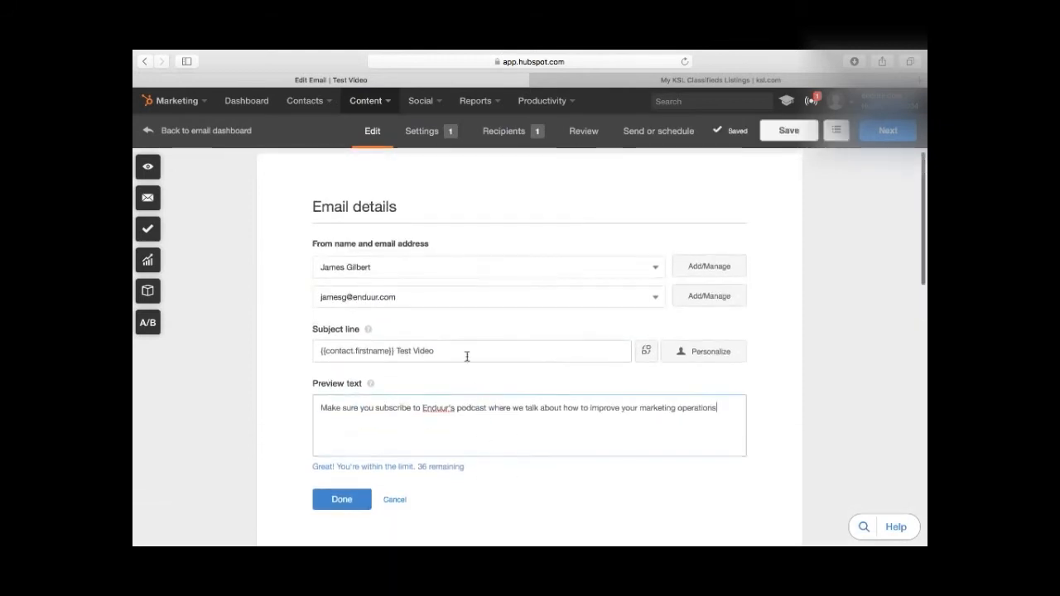
# Step: Append "Enduur's podcast where we talk about how to improve your marketing operations" to the subject line and finish editing the email details
pyautogui.click(461, 350)
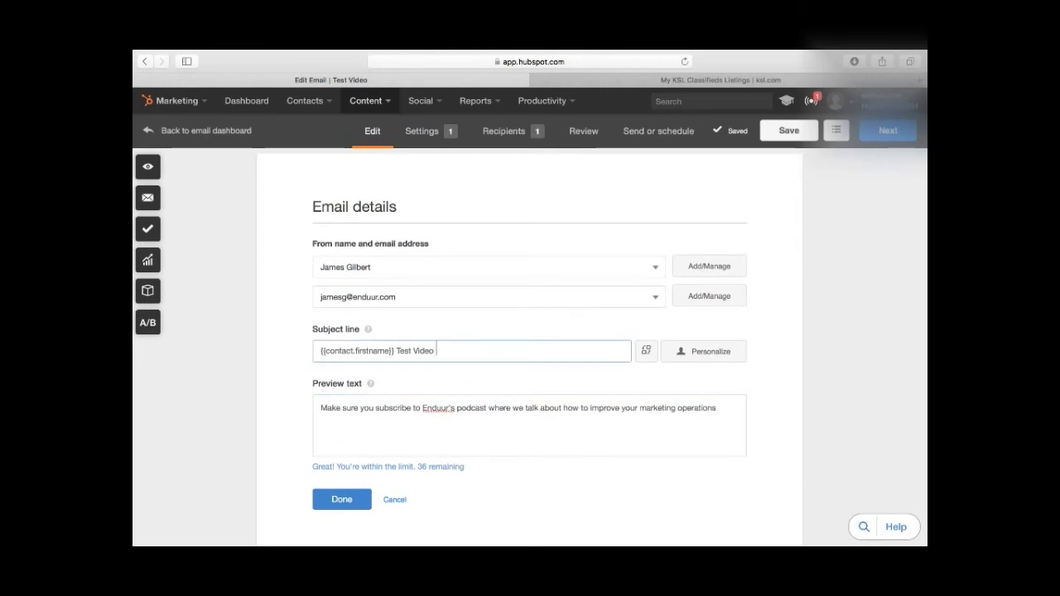
pyautogui.write("Endu''")
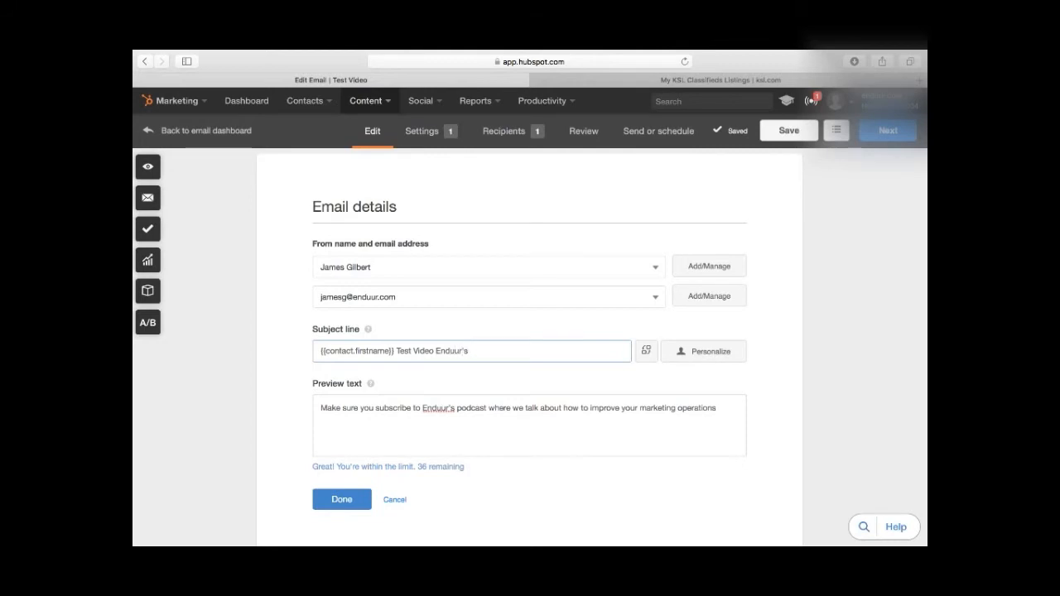
pyautogui.write('where we talk about how to improv')
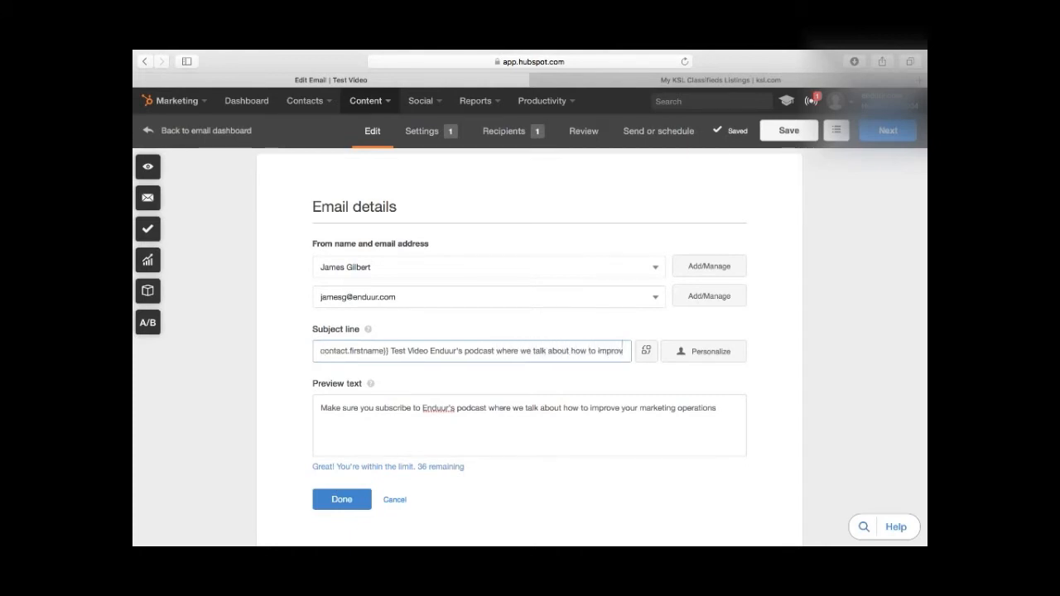
pyautogui.write('e your marketing operations')
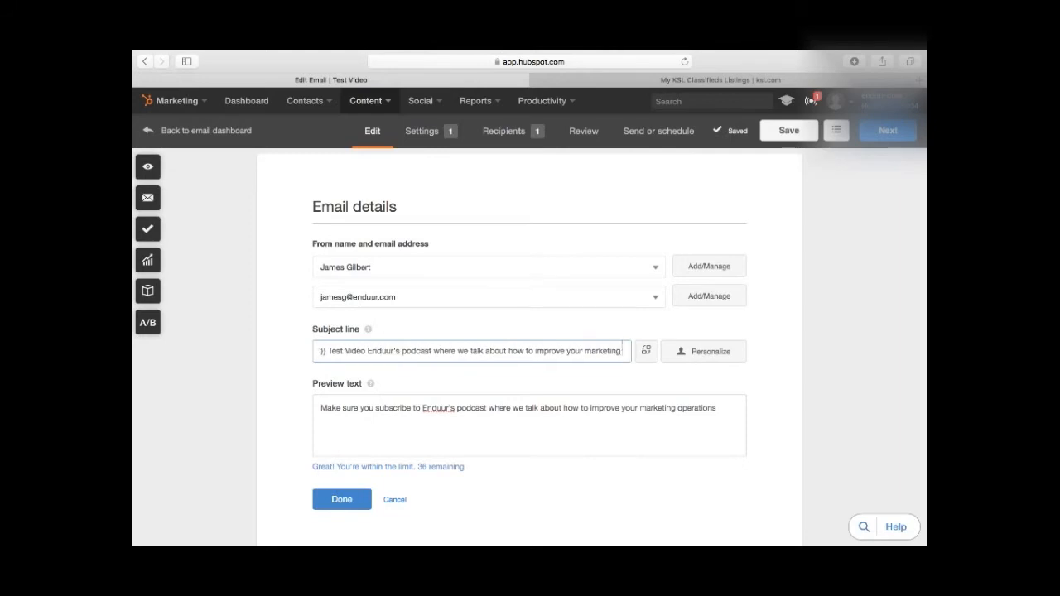
pyautogui.click(411, 438)
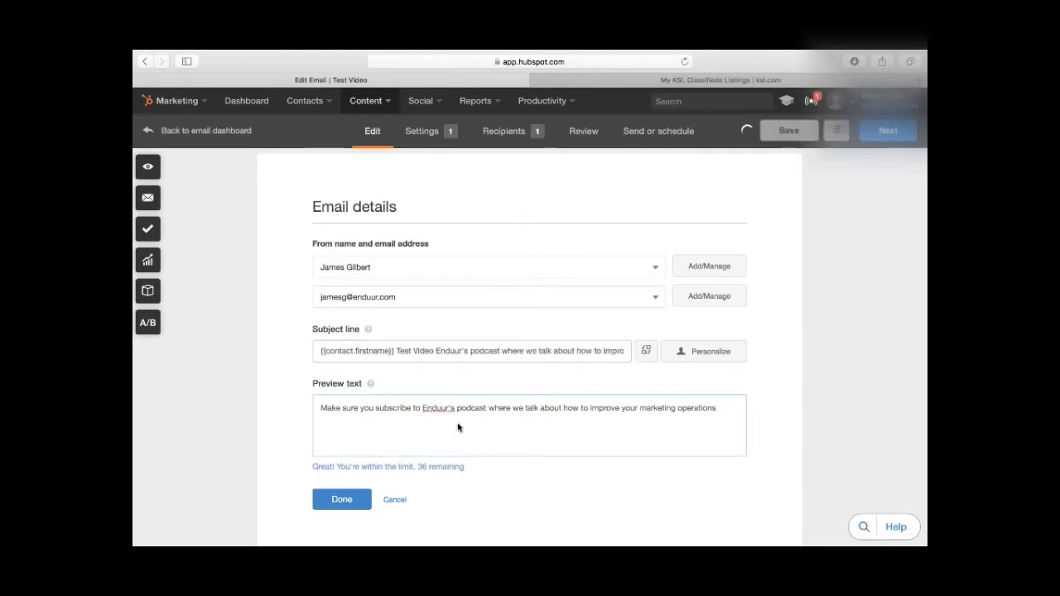
pyautogui.click(355, 502)
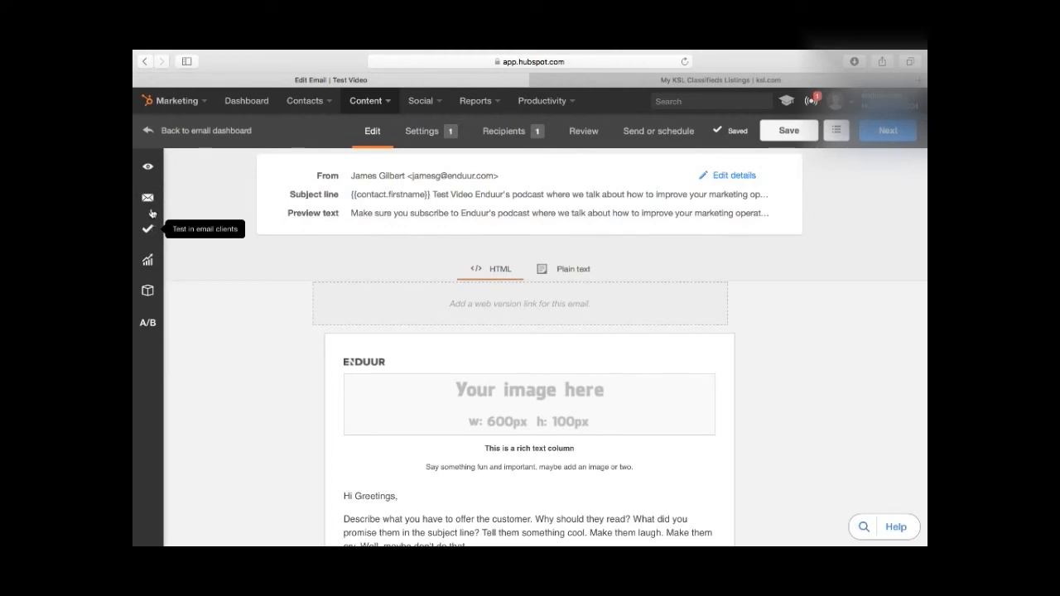
# Step: Preview the email as a specific contact, choosing the sender's own contact record for the personalization
pyautogui.click(146, 168)
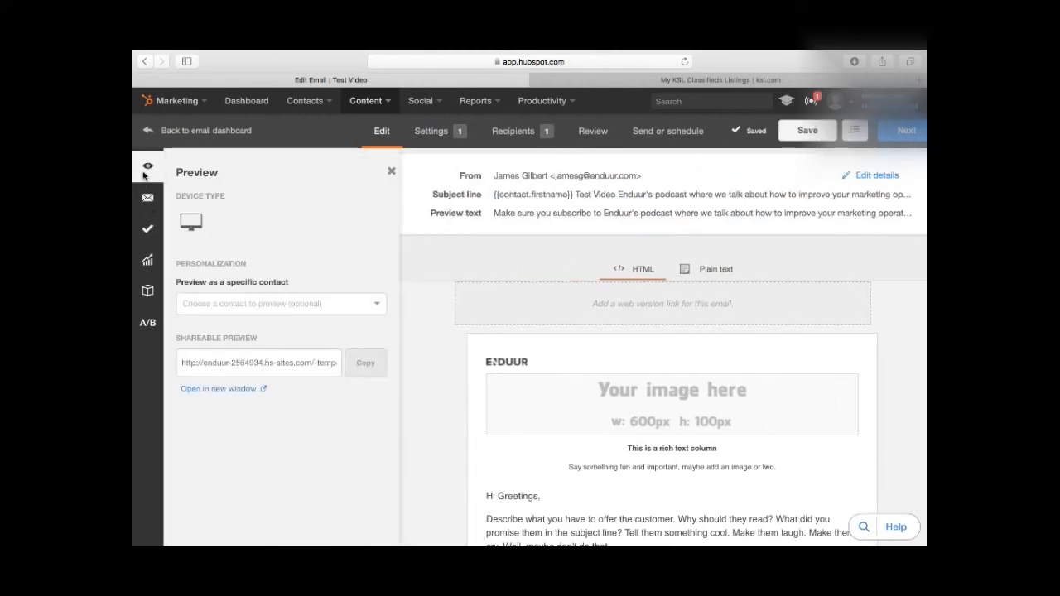
pyautogui.click(237, 305)
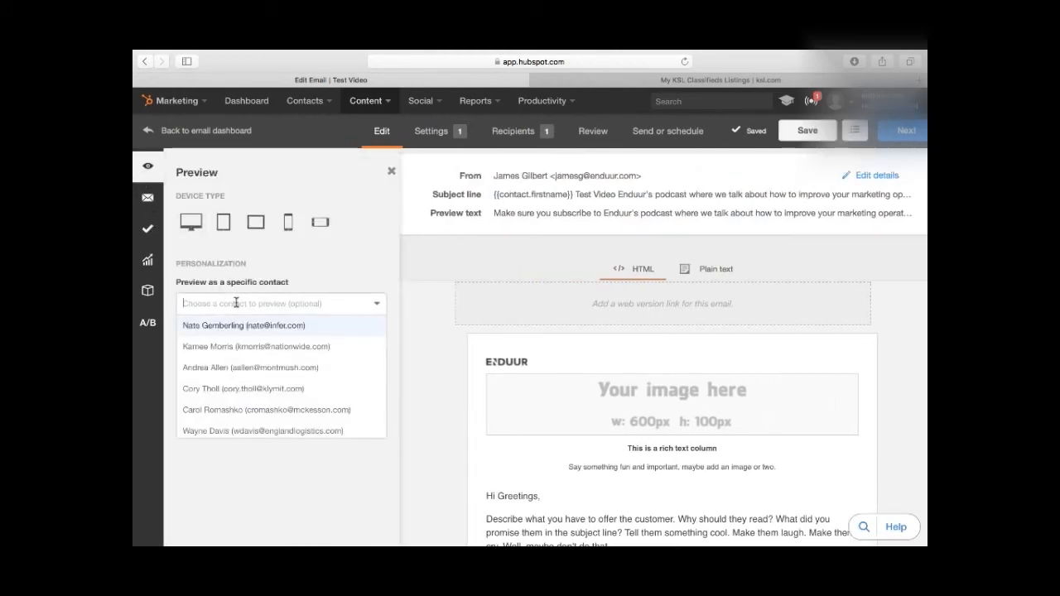
pyautogui.click(259, 282)
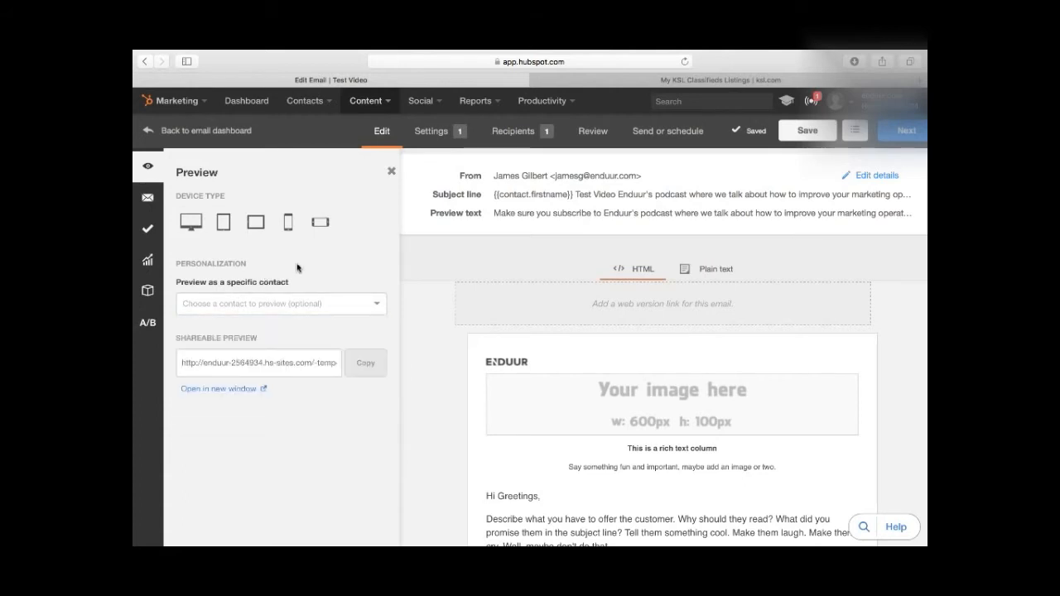
pyautogui.click(287, 305)
pyautogui.write('james')
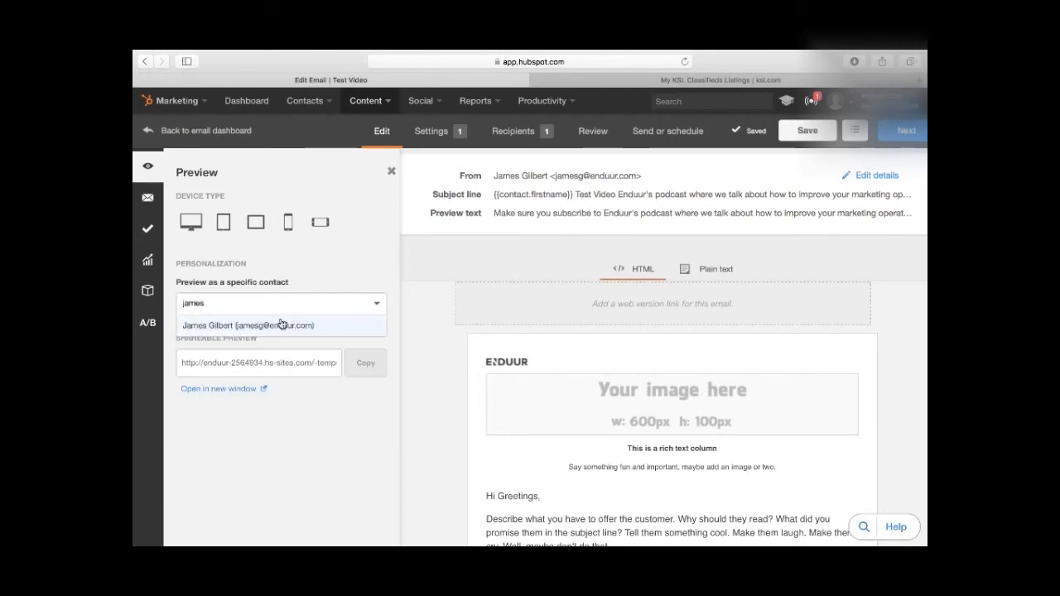
pyautogui.click(280, 325)
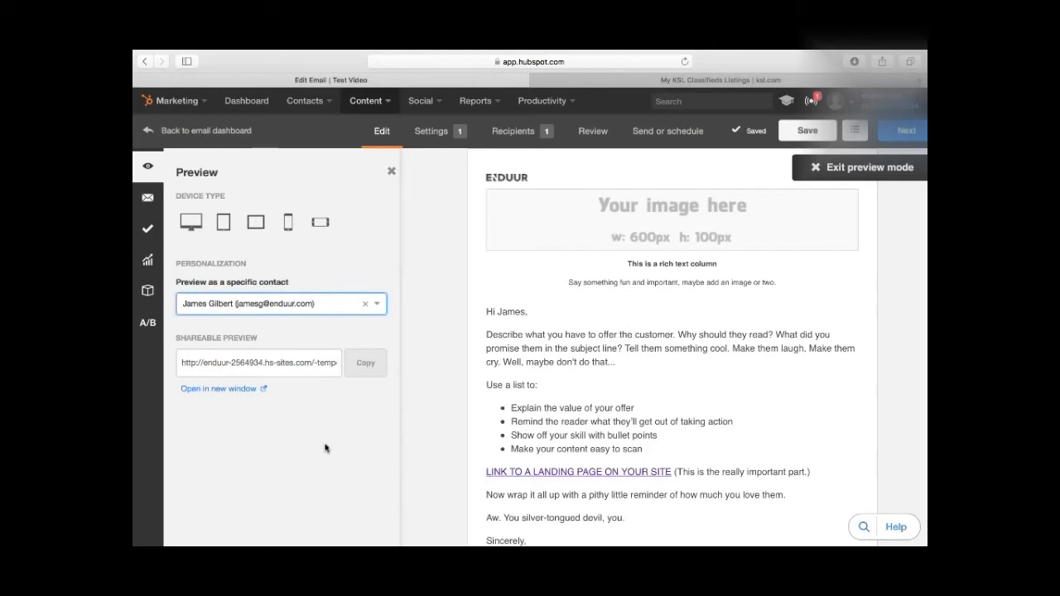
pyautogui.scroll(-1, 340, 478)
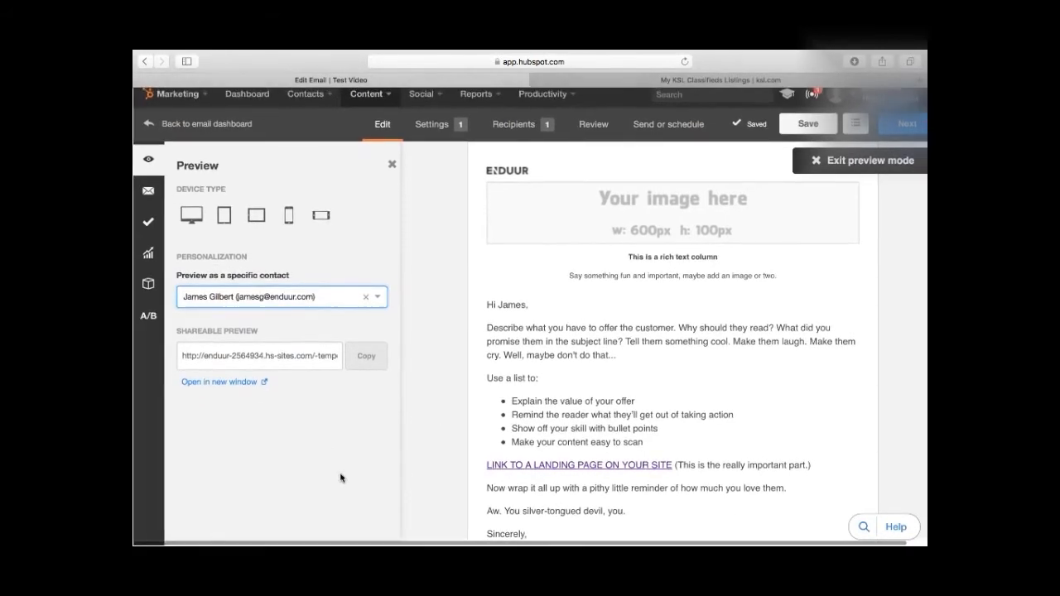
# Step: Review the whole email body in the shareable preview opened in a new window, and return to the email editor
pyautogui.click(244, 385)
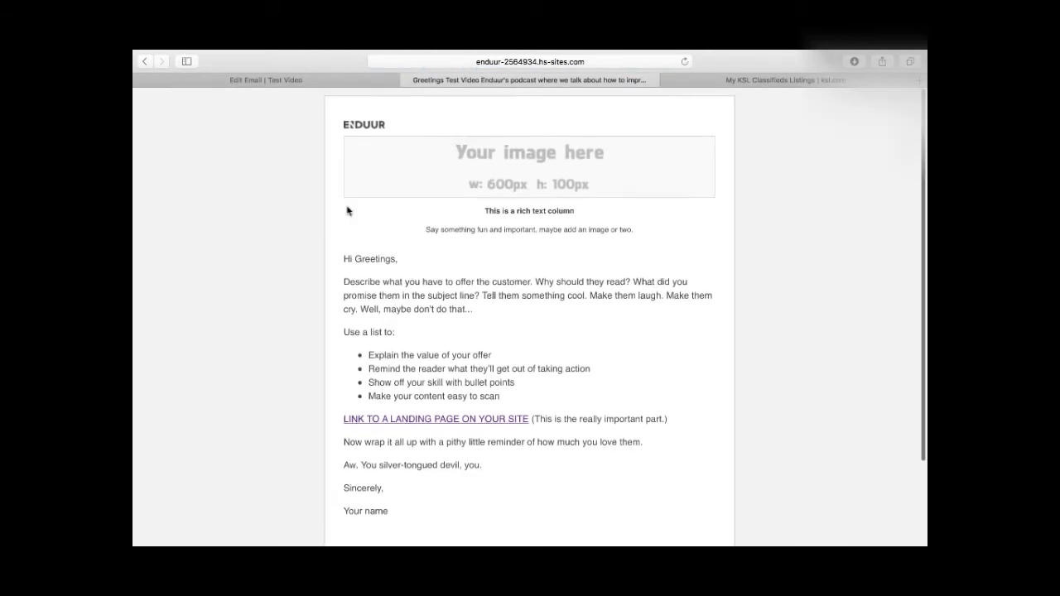
pyautogui.scroll(-3, 347, 209)
pyautogui.scroll(2, 347, 207)
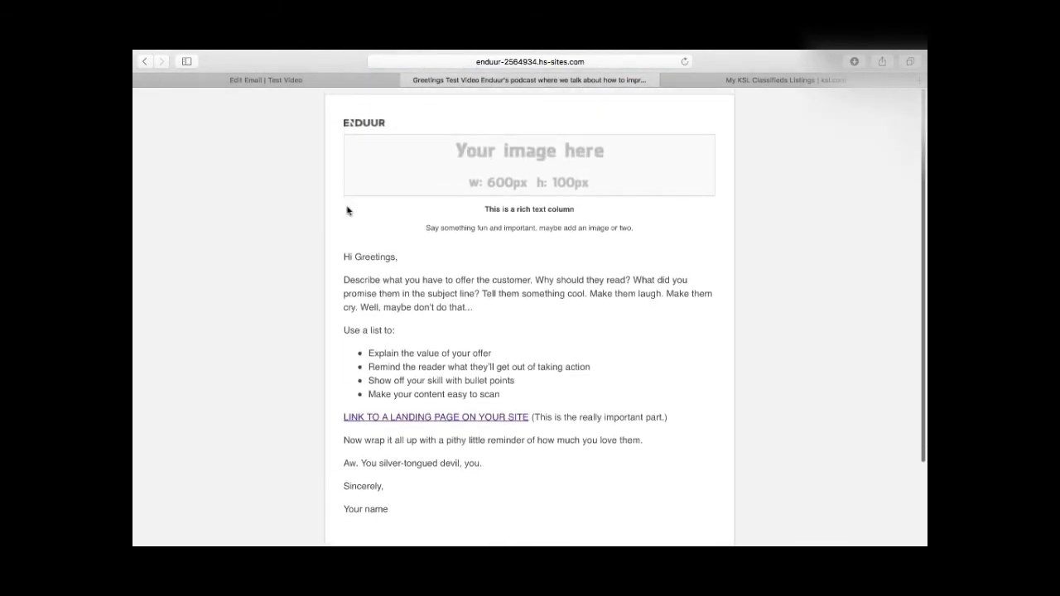
pyautogui.scroll(-2, 350, 206)
pyautogui.scroll(-2, 347, 207)
pyautogui.scroll(4, 345, 206)
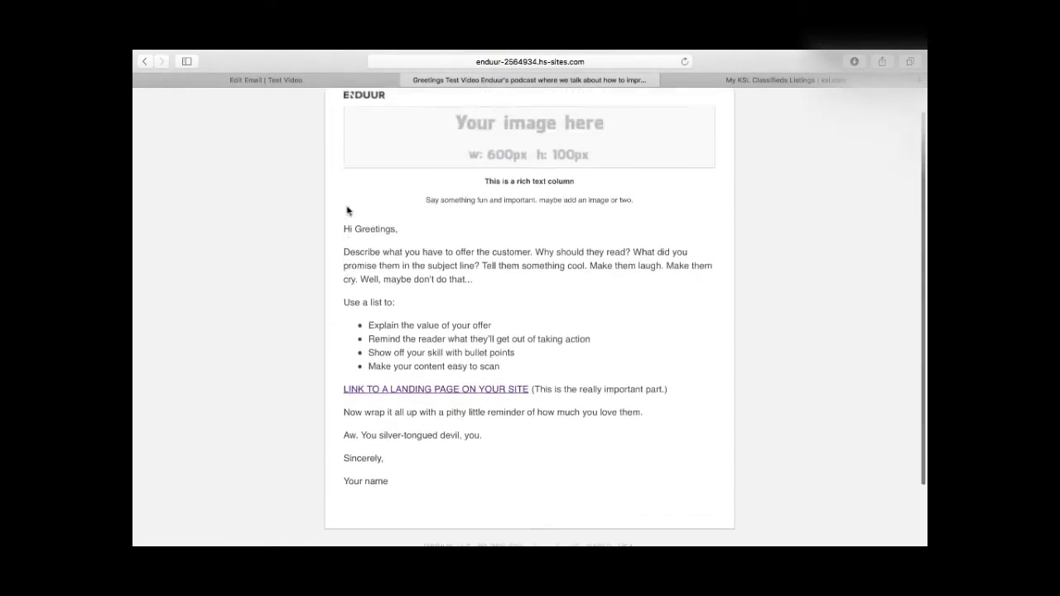
pyautogui.click(318, 80)
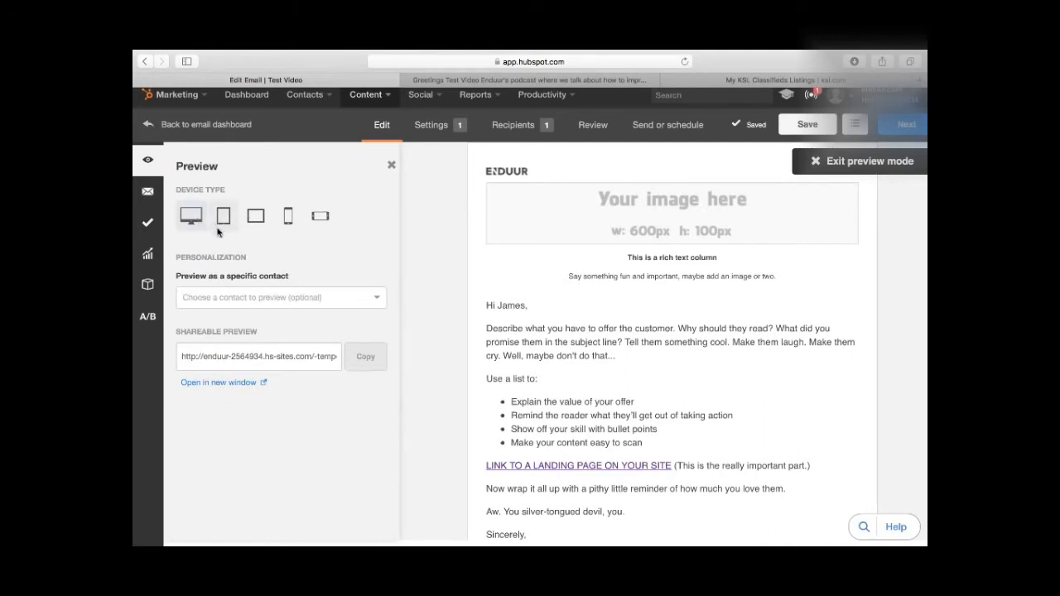
# Step: Preview the email on a tablet and on a phone, each in portrait and landscape orientation
pyautogui.click(226, 215)
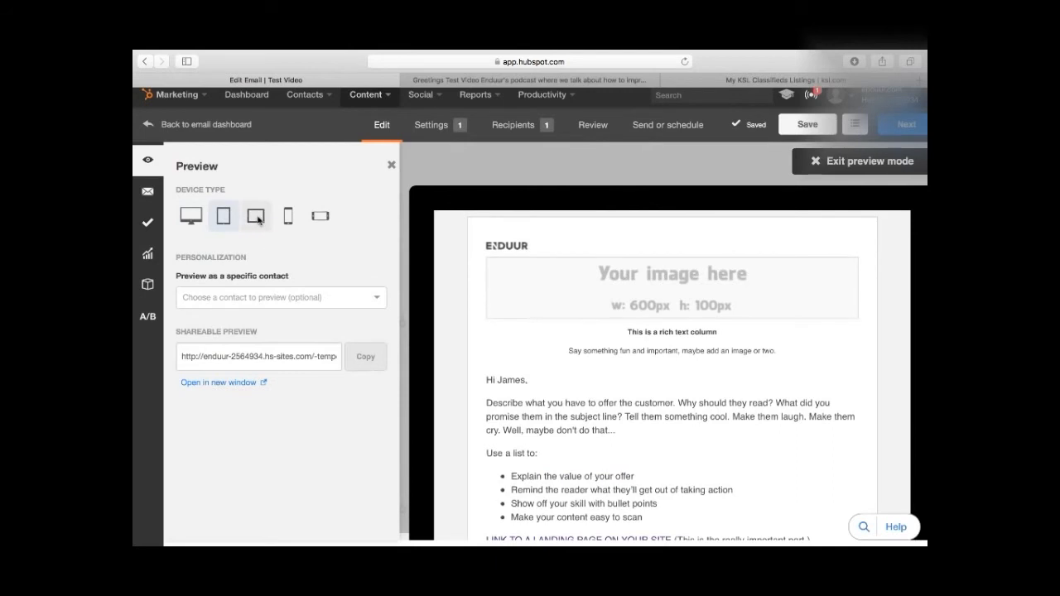
pyautogui.click(257, 217)
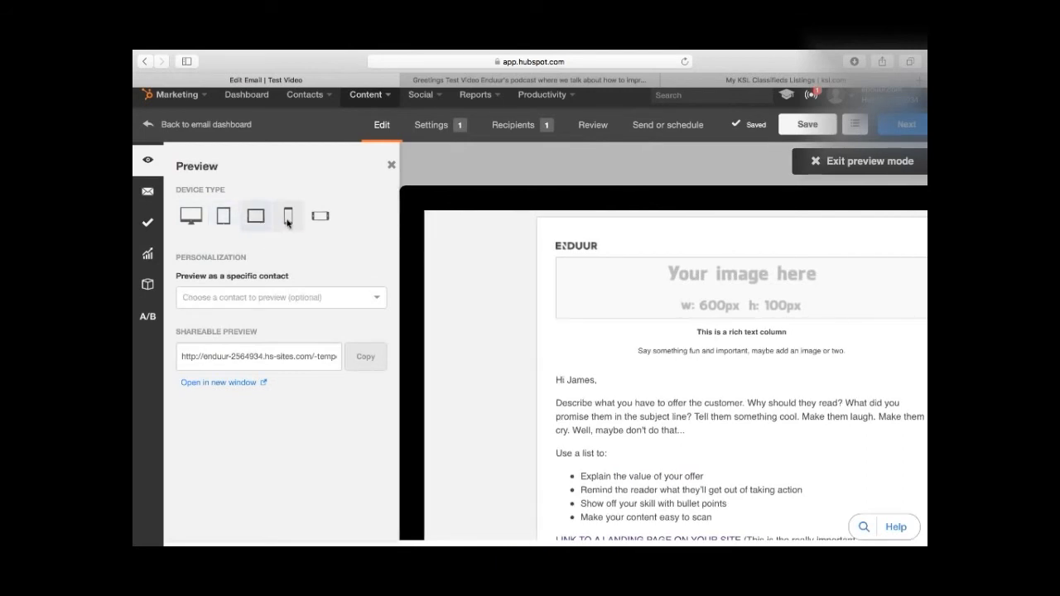
pyautogui.click(289, 219)
pyautogui.click(319, 218)
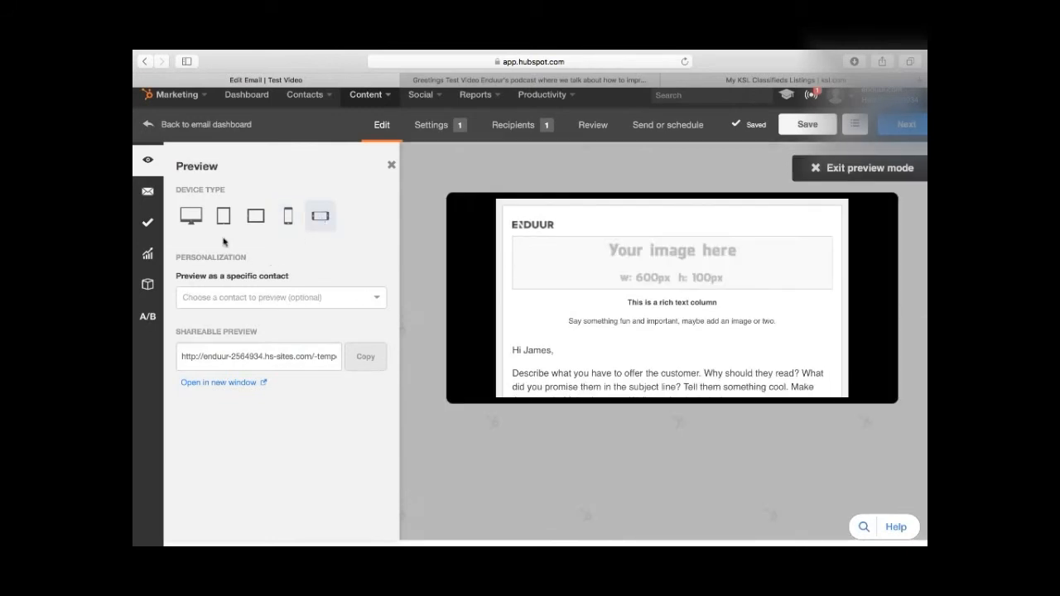
# Step: Try to send a test email to the preset recipient, received as the contact matching that address
pyautogui.click(147, 191)
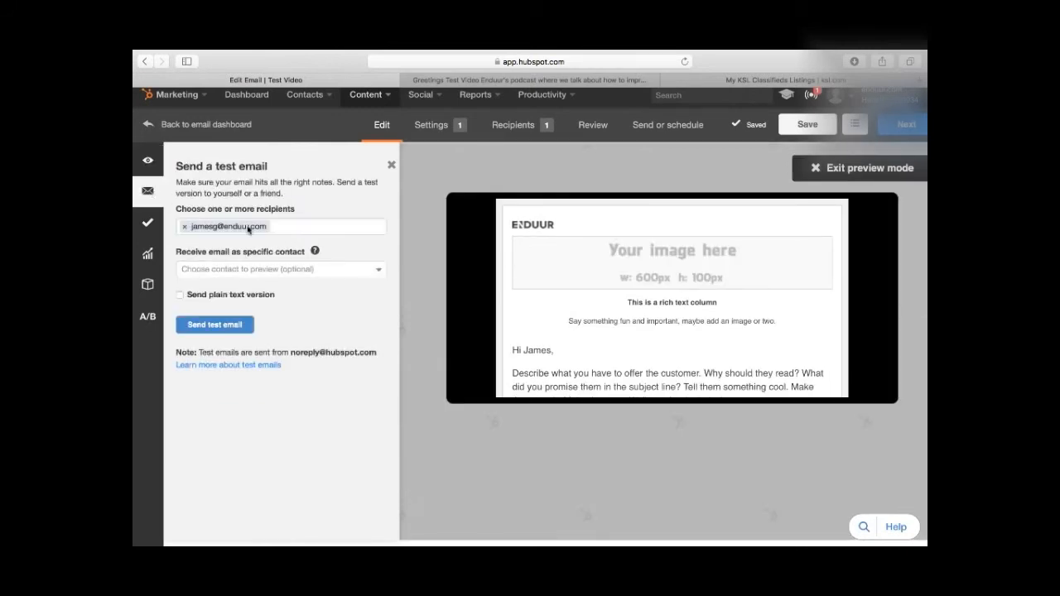
pyautogui.click(264, 273)
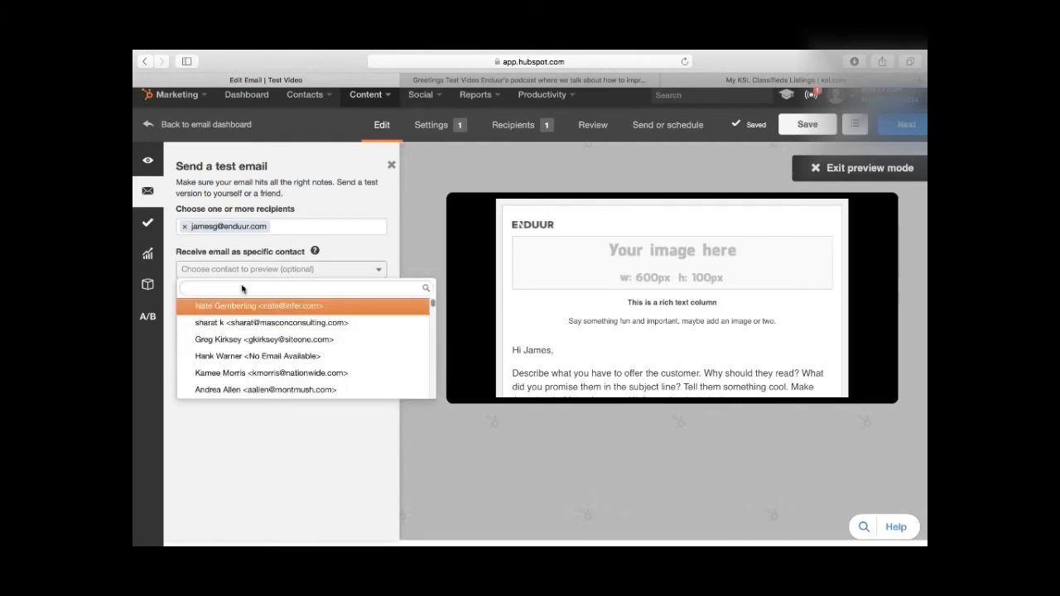
pyautogui.write('james')
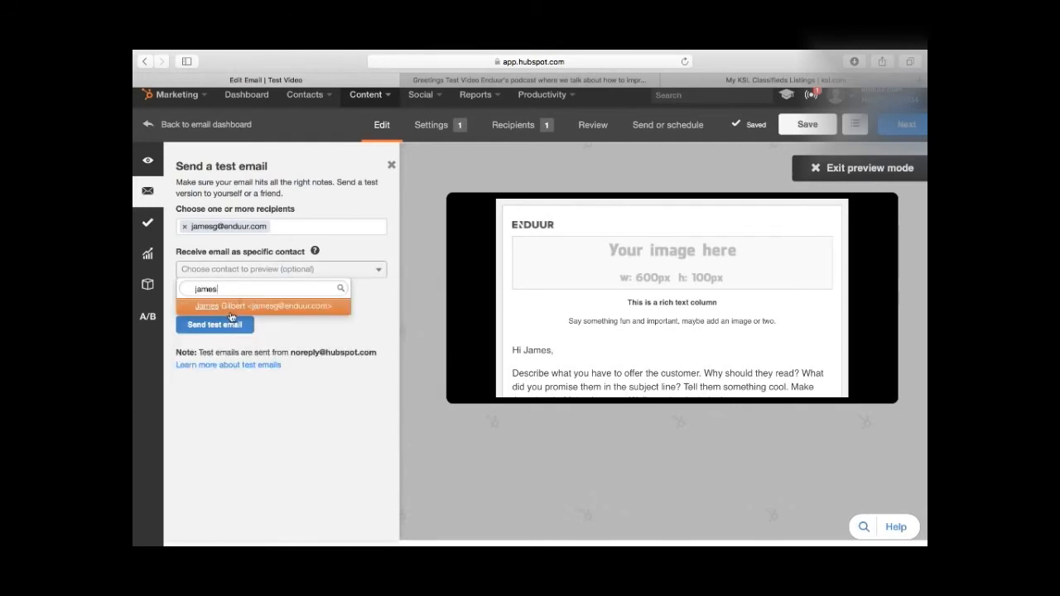
pyautogui.click(231, 312)
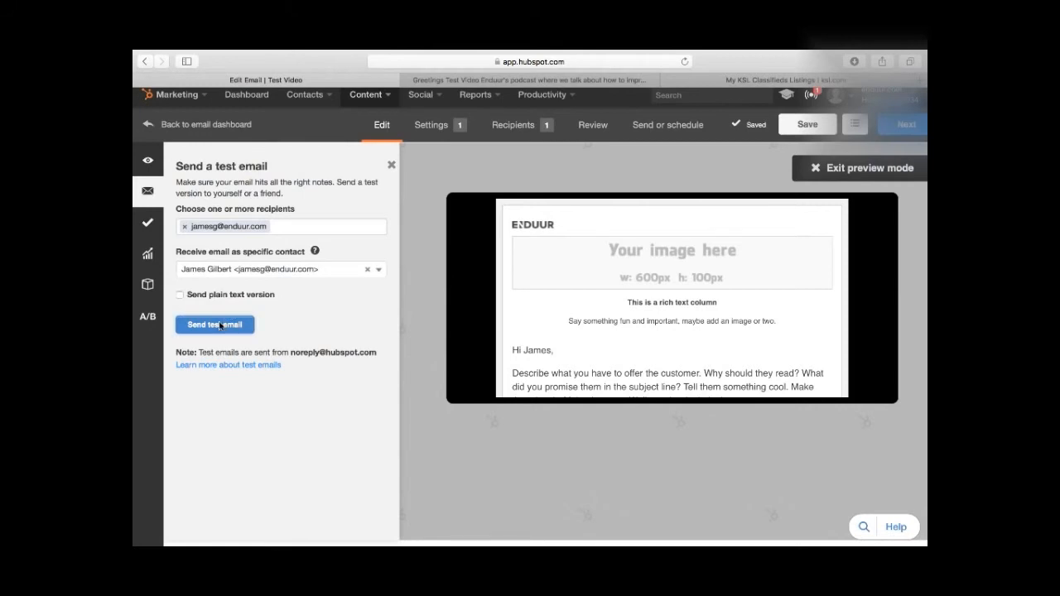
pyautogui.click(218, 325)
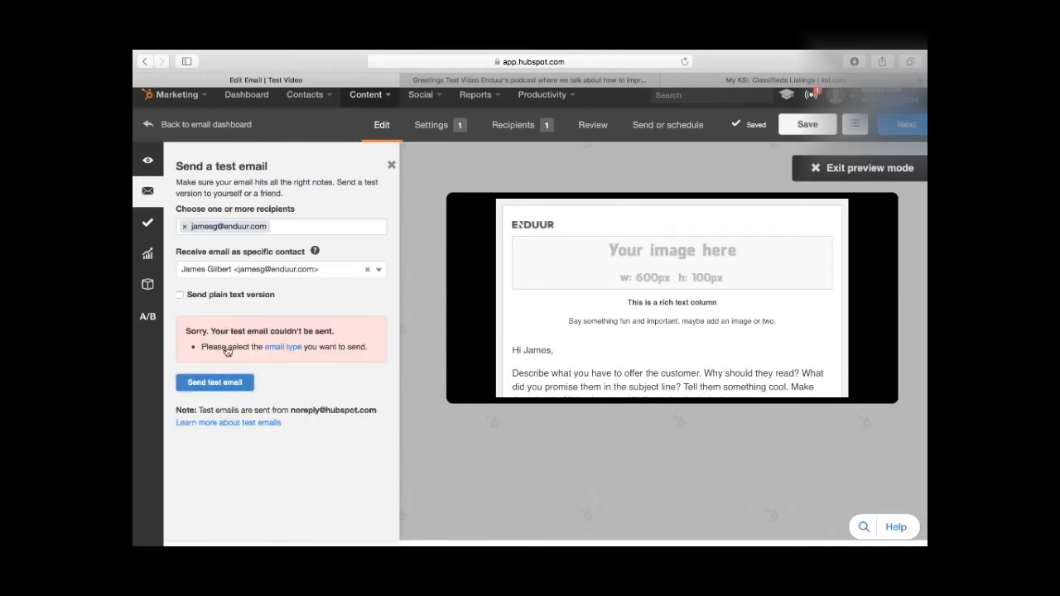
# Step: In the email settings, assign the Testing Video campaign and set the email type to Marketing Information
pyautogui.click(284, 348)
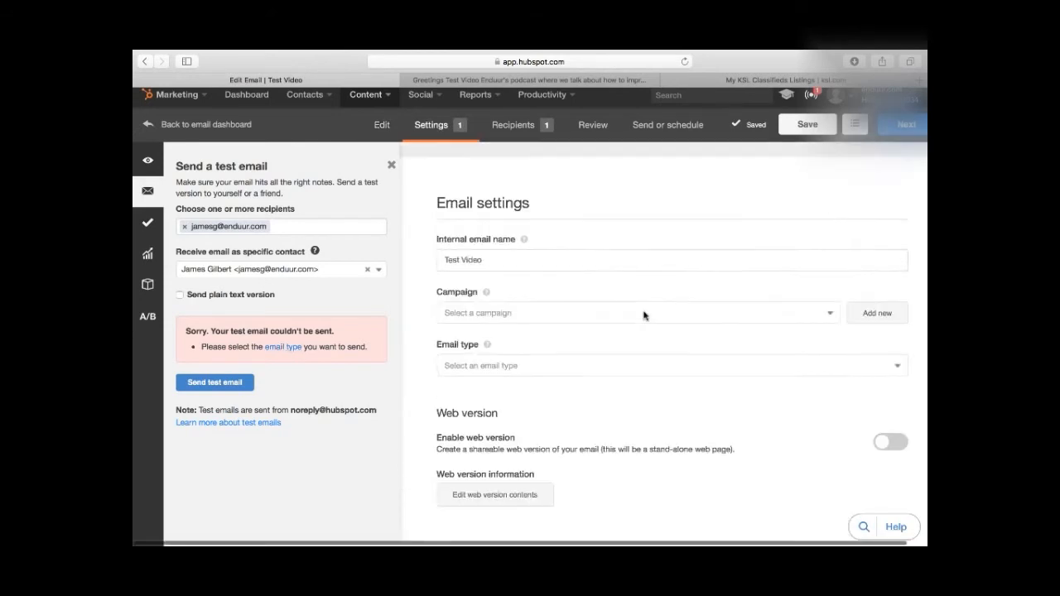
pyautogui.scroll(3, 644, 315)
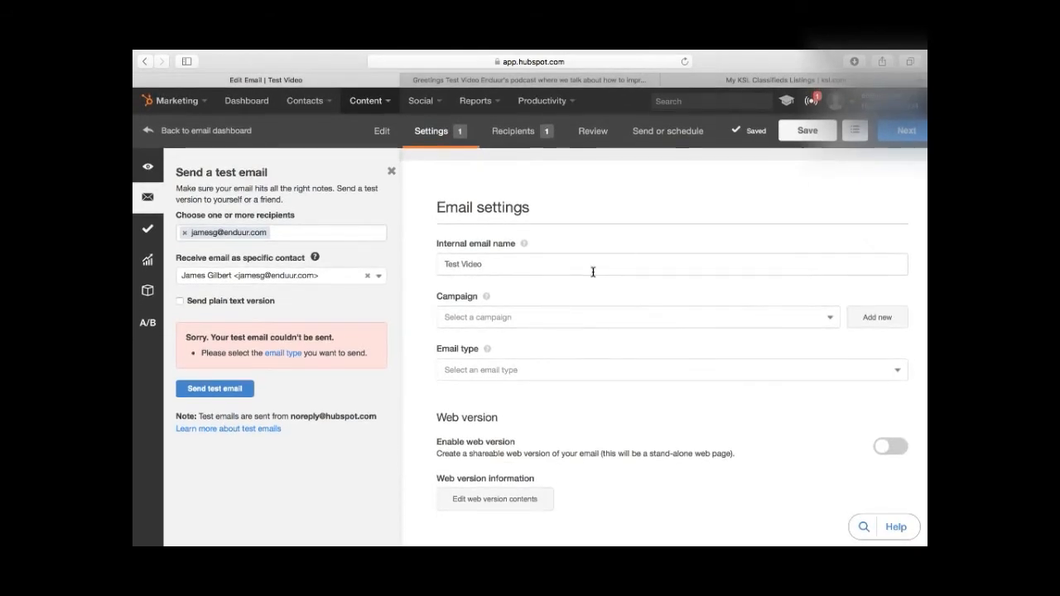
pyautogui.click(547, 320)
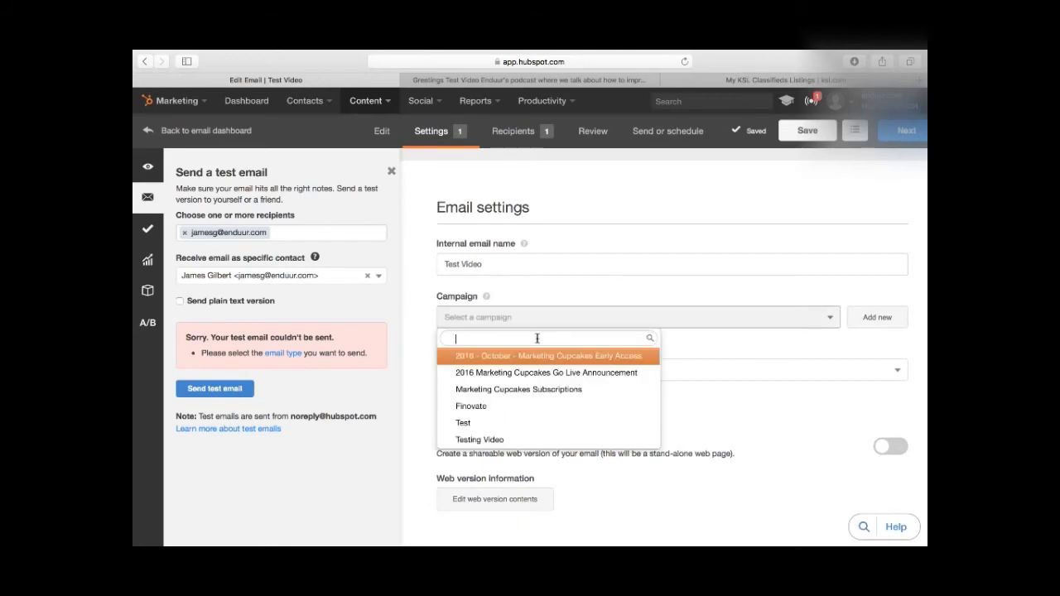
pyautogui.click(494, 440)
pyautogui.click(509, 372)
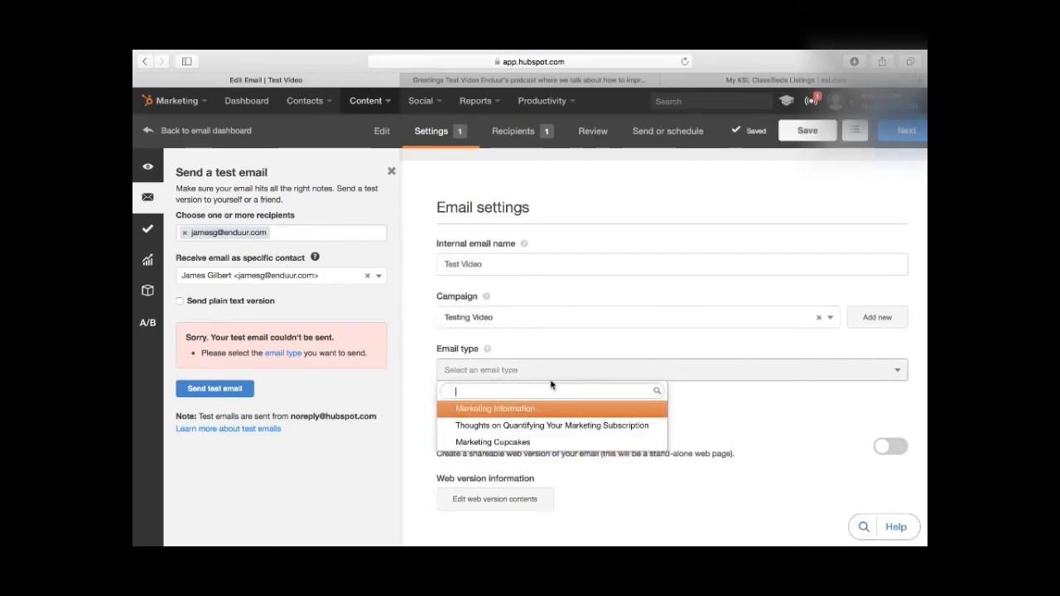
pyautogui.click(518, 412)
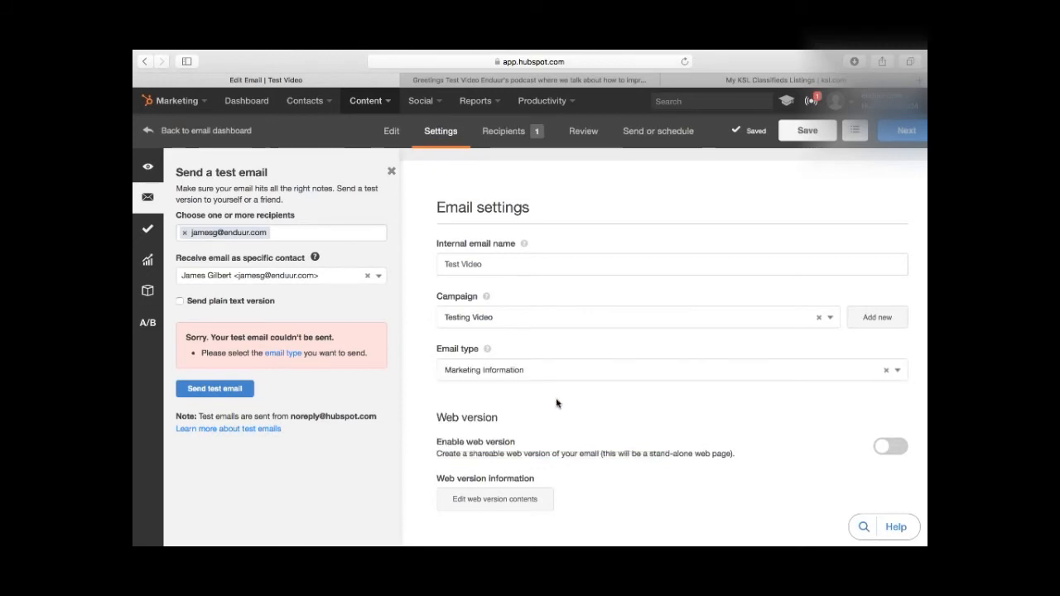
# Step: Enable the web version of the email and look over its page details and the advanced settings
pyautogui.scroll(-3, 646, 414)
pyautogui.scroll(-1, 650, 434)
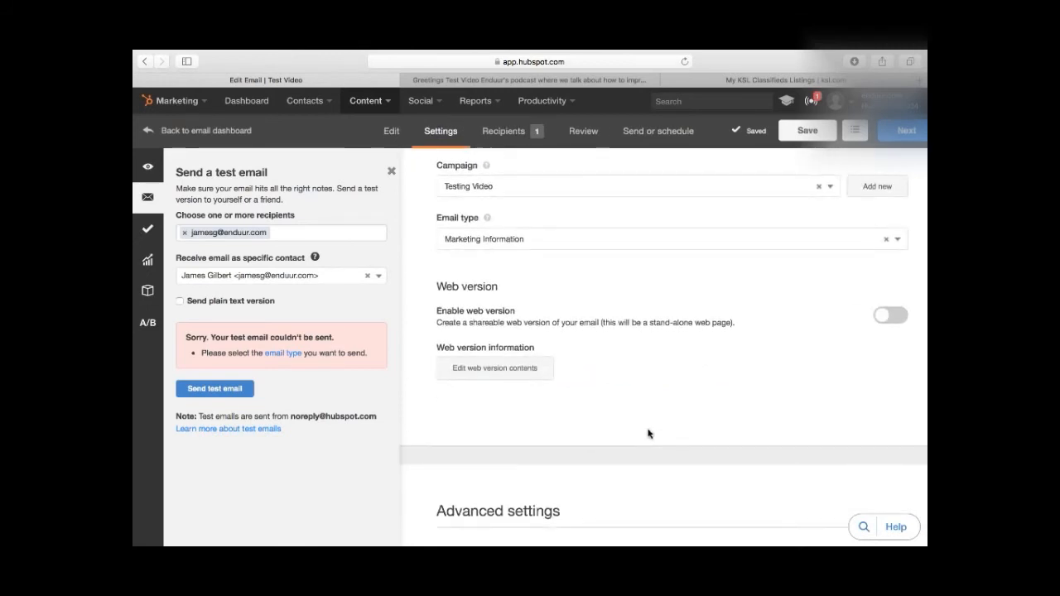
pyautogui.click(881, 319)
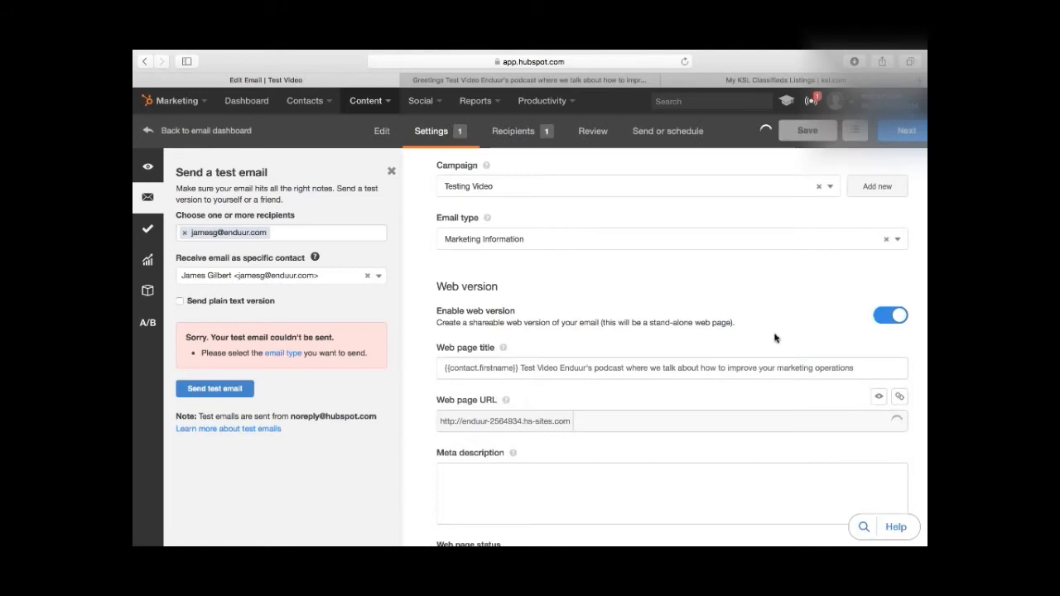
pyautogui.scroll(-1, 733, 309)
pyautogui.scroll(-2, 733, 310)
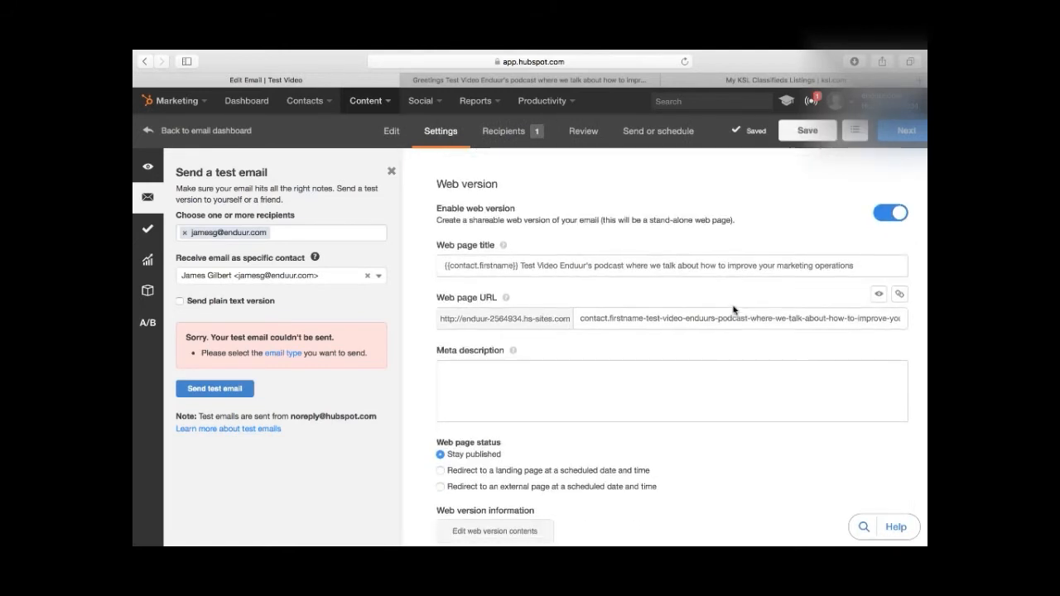
pyautogui.scroll(-1, 735, 287)
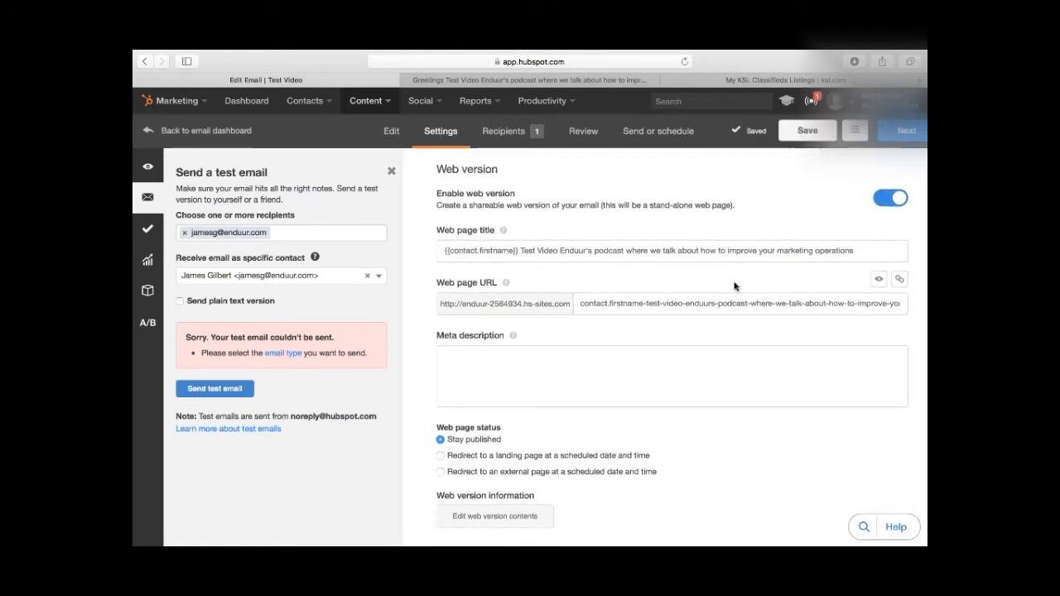
pyautogui.scroll(-2, 733, 286)
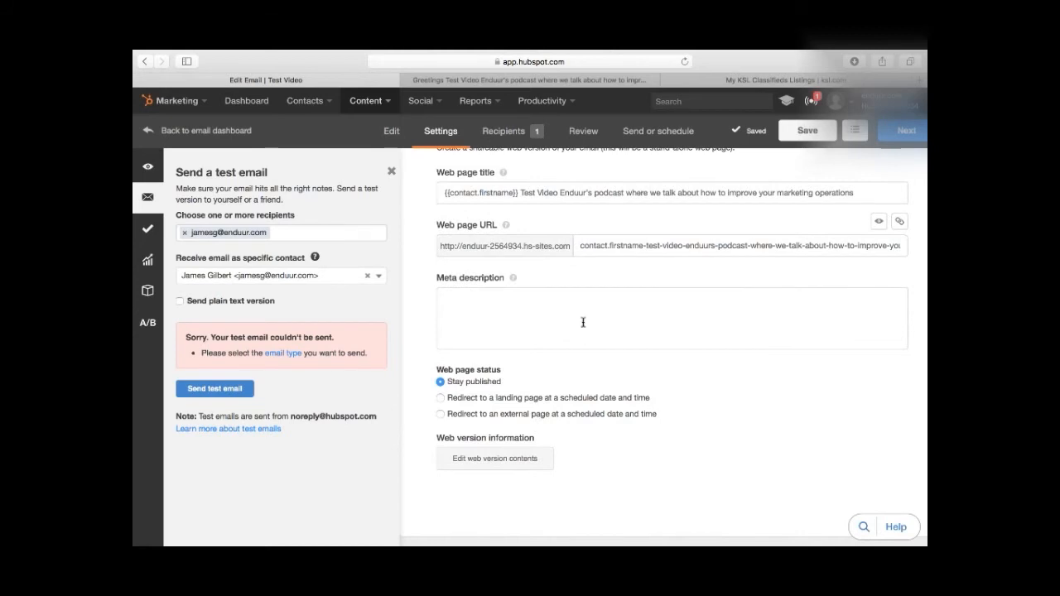
pyautogui.scroll(-10, 607, 341)
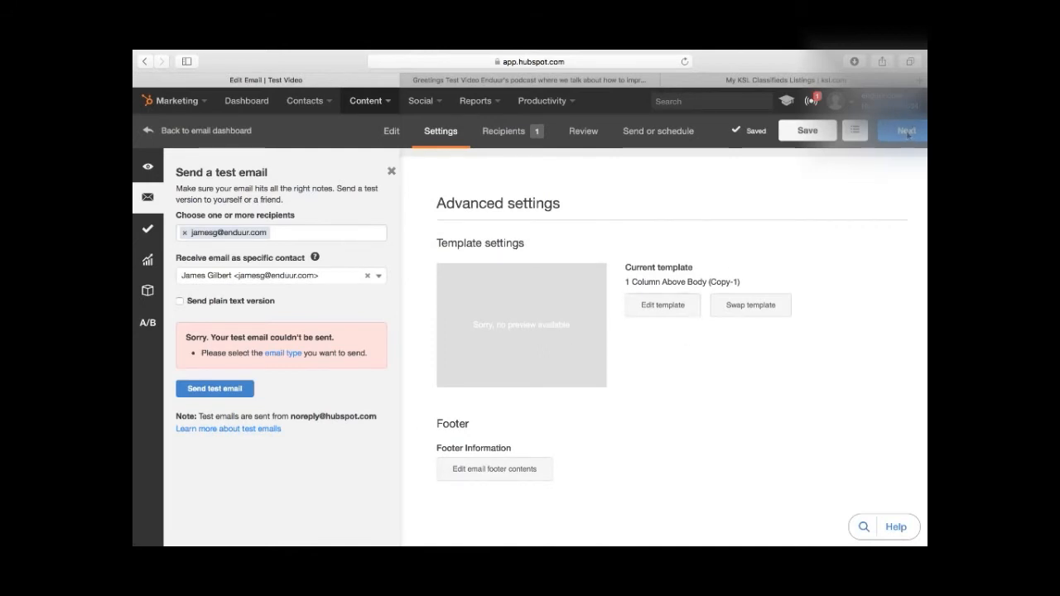
# Step: Send the test email to the preset recipient again, and open the recipient selection to look over the available lists
pyautogui.click(204, 389)
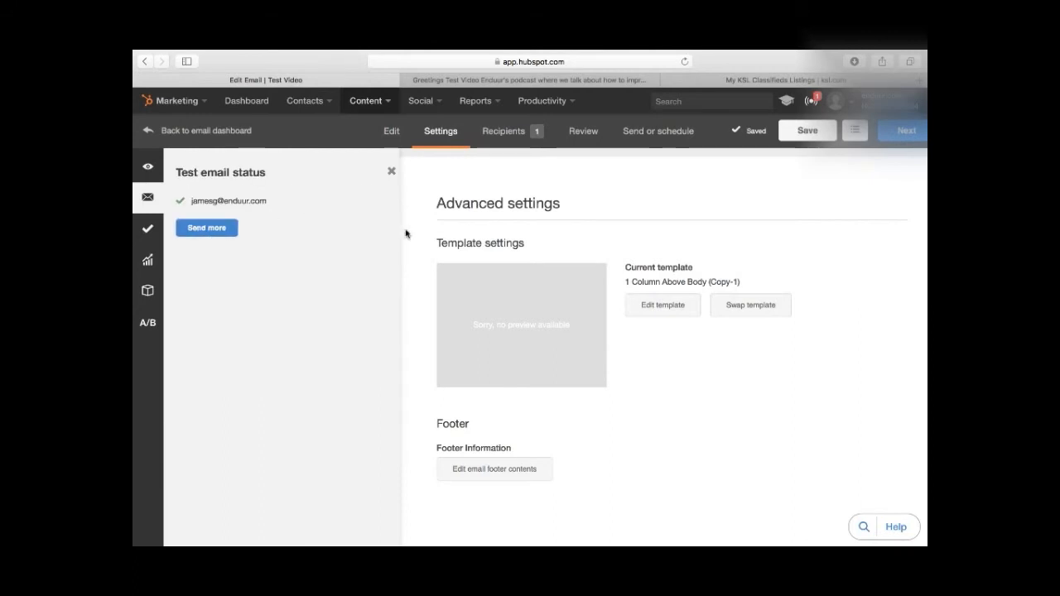
pyautogui.click(894, 137)
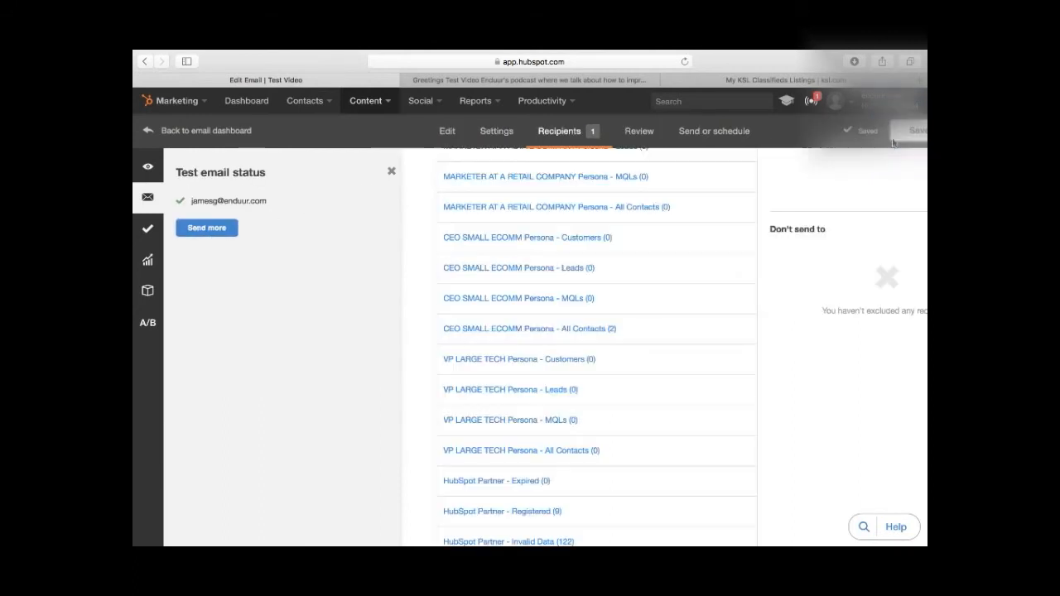
pyautogui.moveTo(609, 243)
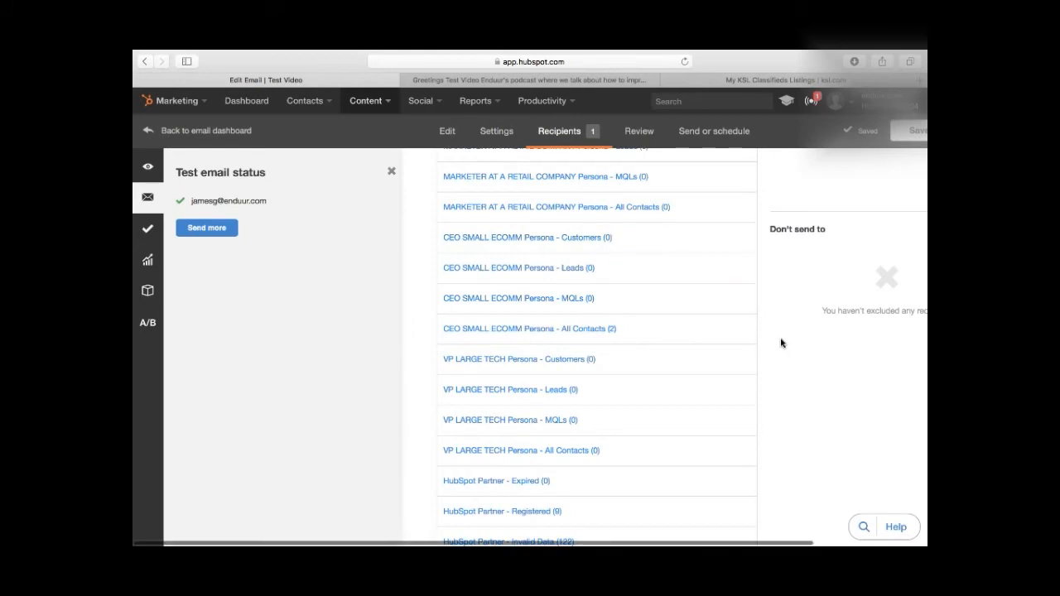
pyautogui.scroll(15, 781, 343)
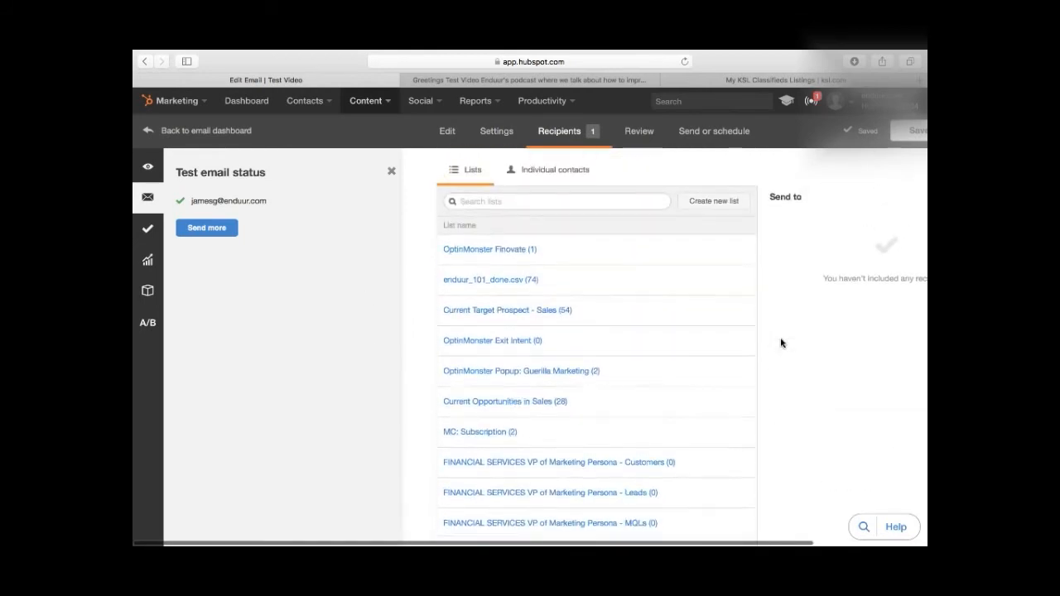
pyautogui.scroll(-2, 781, 343)
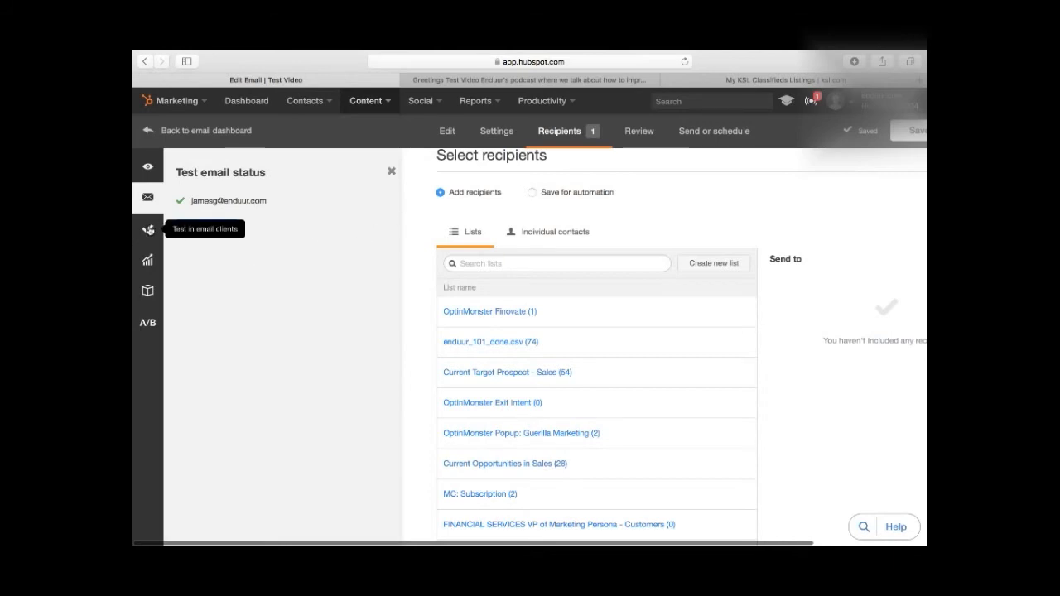
# Step: Look at the options for testing in different email clients, optimizing the email and creating an A/B test
pyautogui.click(149, 230)
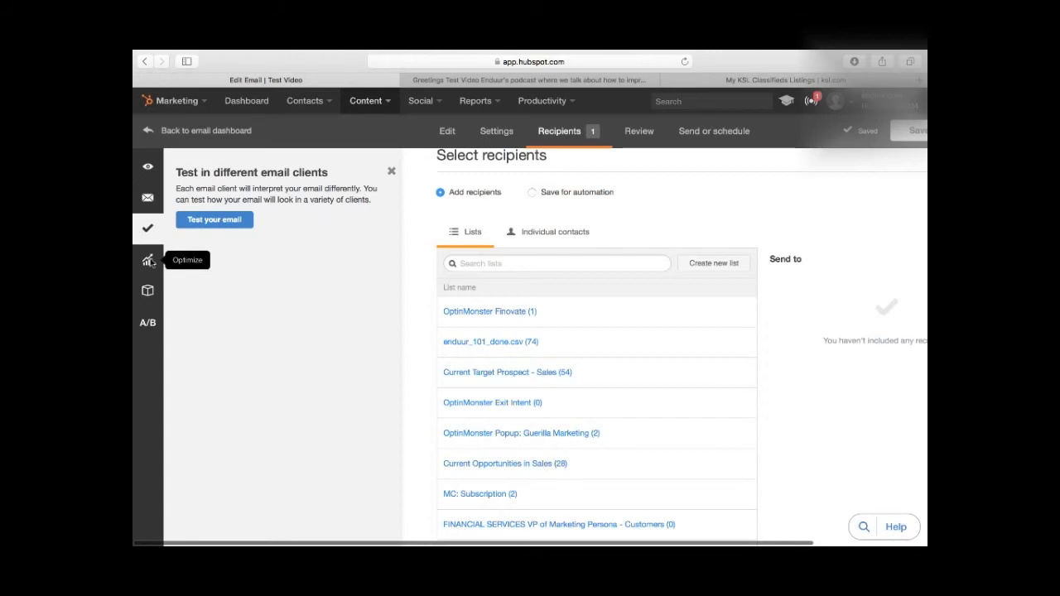
pyautogui.click(150, 261)
pyautogui.click(149, 323)
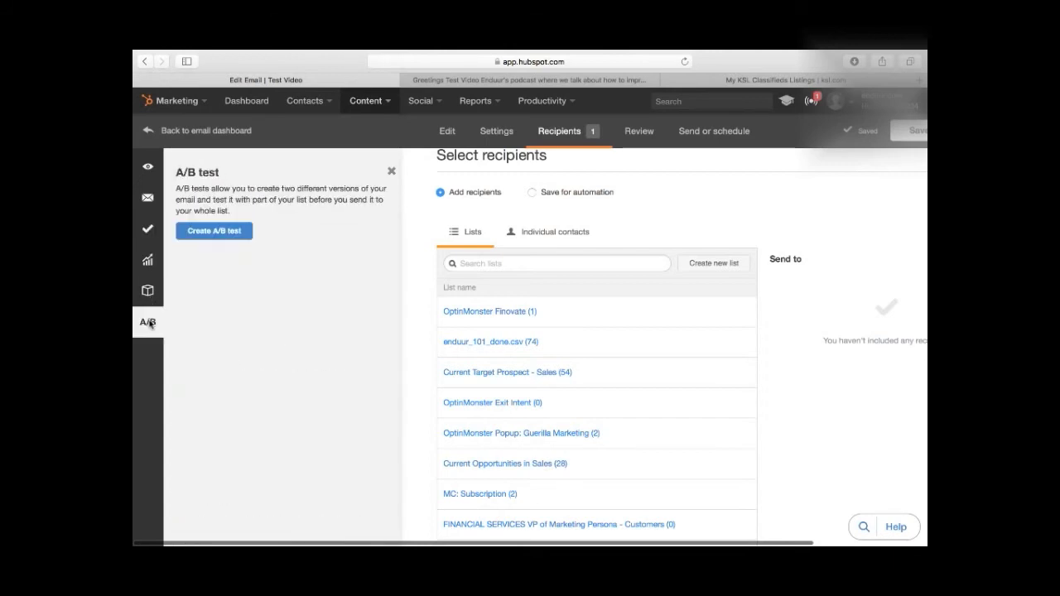
# Step: Examine the optimization recommendations for the email, including the subject line length advice and the completed items
pyautogui.click(148, 261)
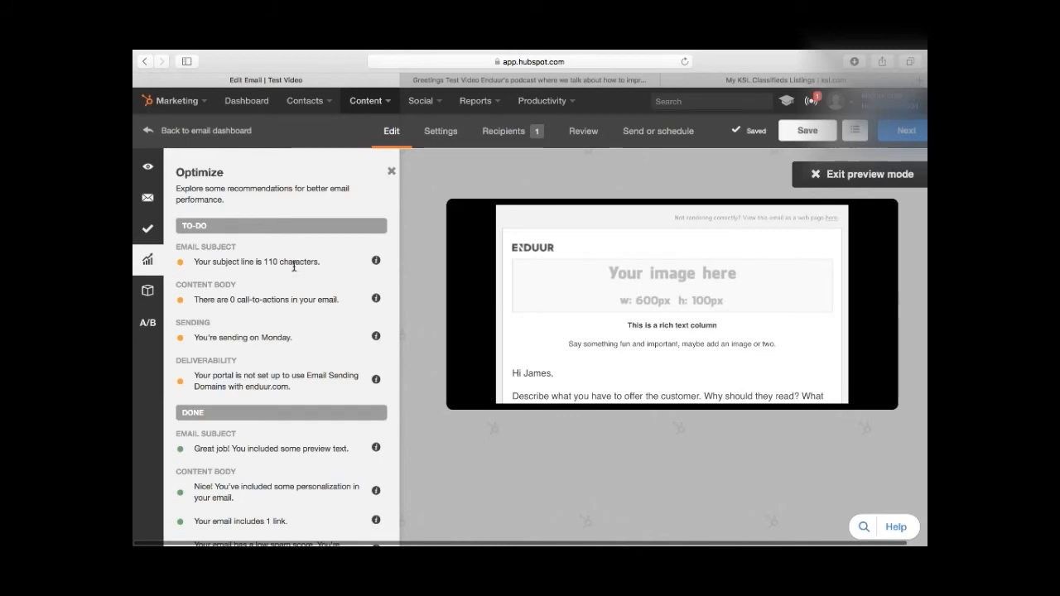
pyautogui.doubleClick(302, 264)
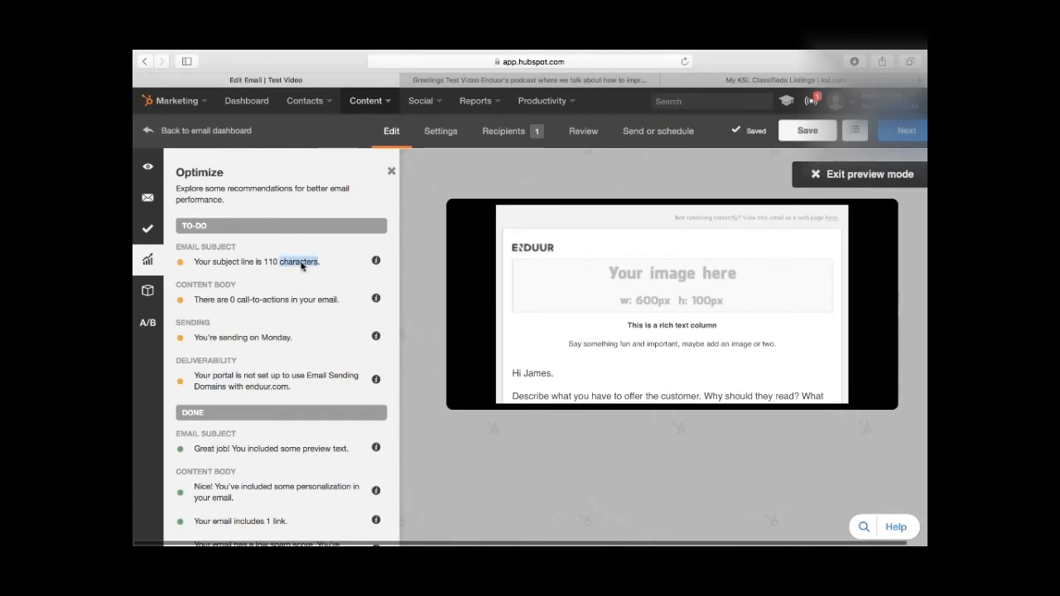
pyautogui.click(379, 265)
pyautogui.scroll(-4, 312, 342)
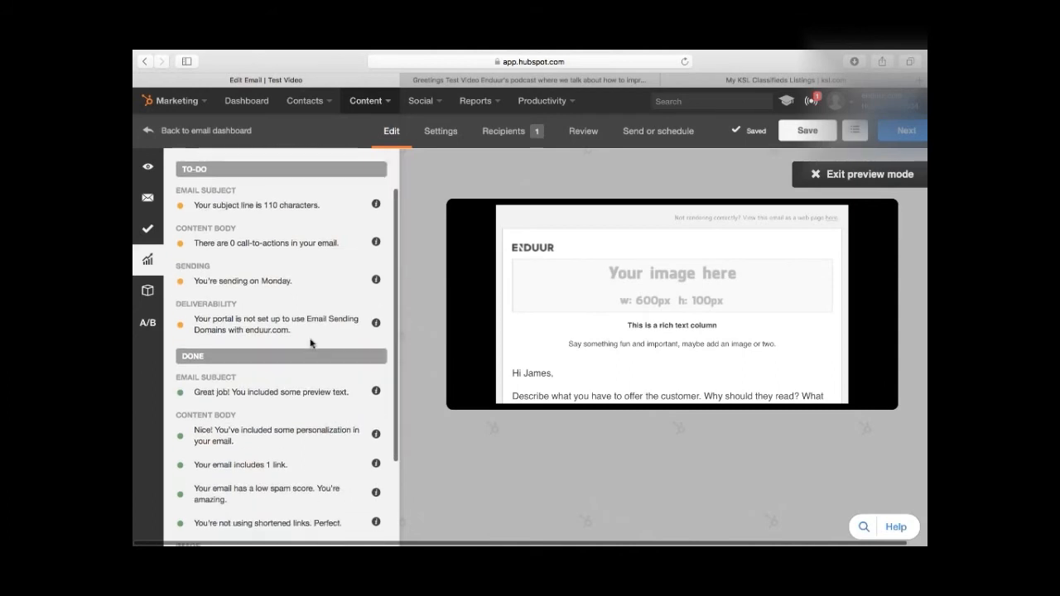
pyautogui.scroll(-2, 312, 340)
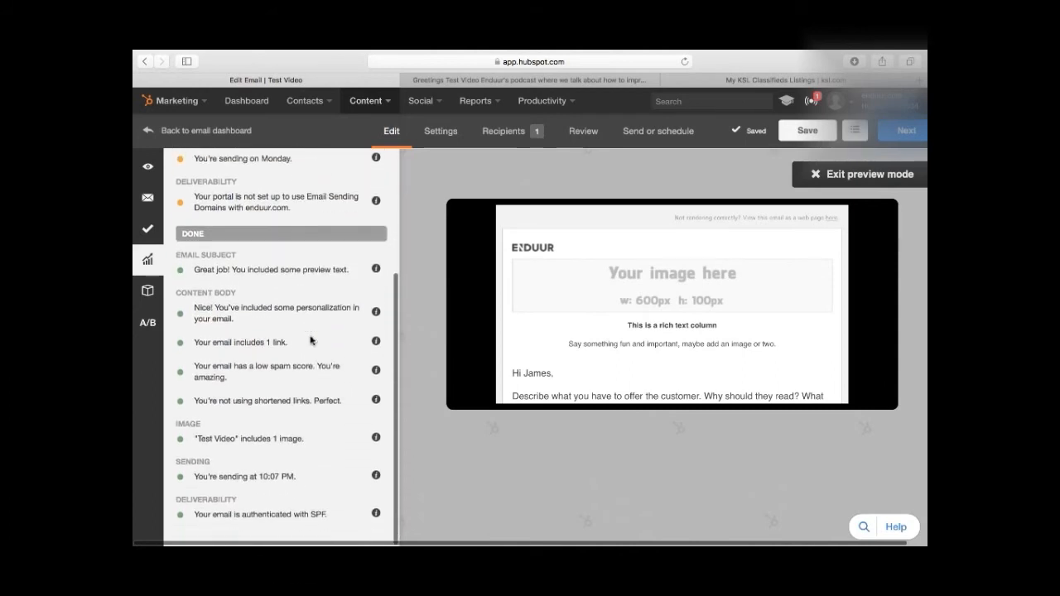
pyautogui.scroll(6, 312, 340)
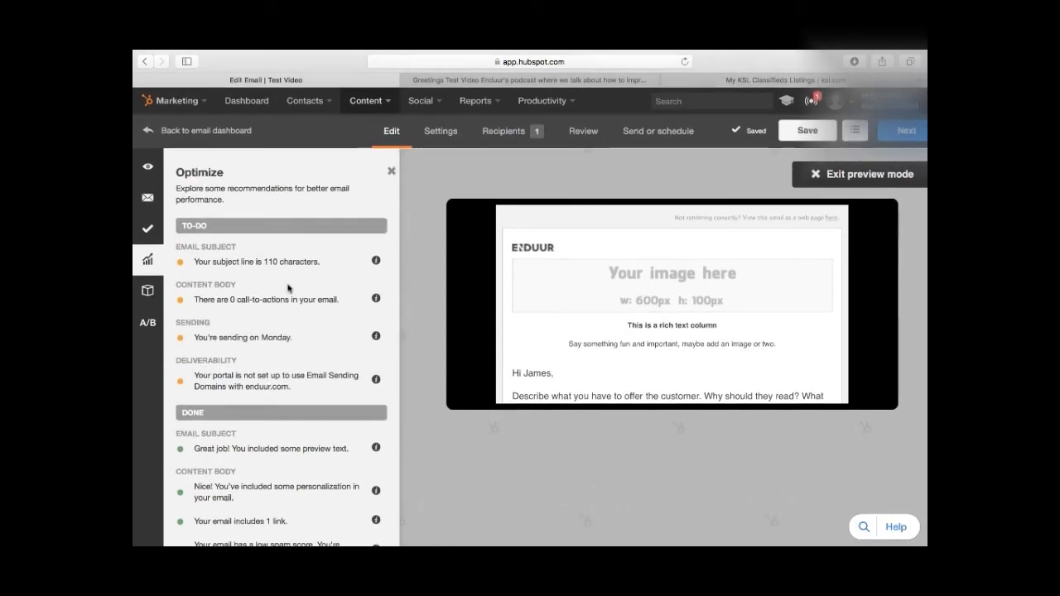
# Step: Return to the email settings and view the list of editable modules and the A/B test option
pyautogui.click(900, 134)
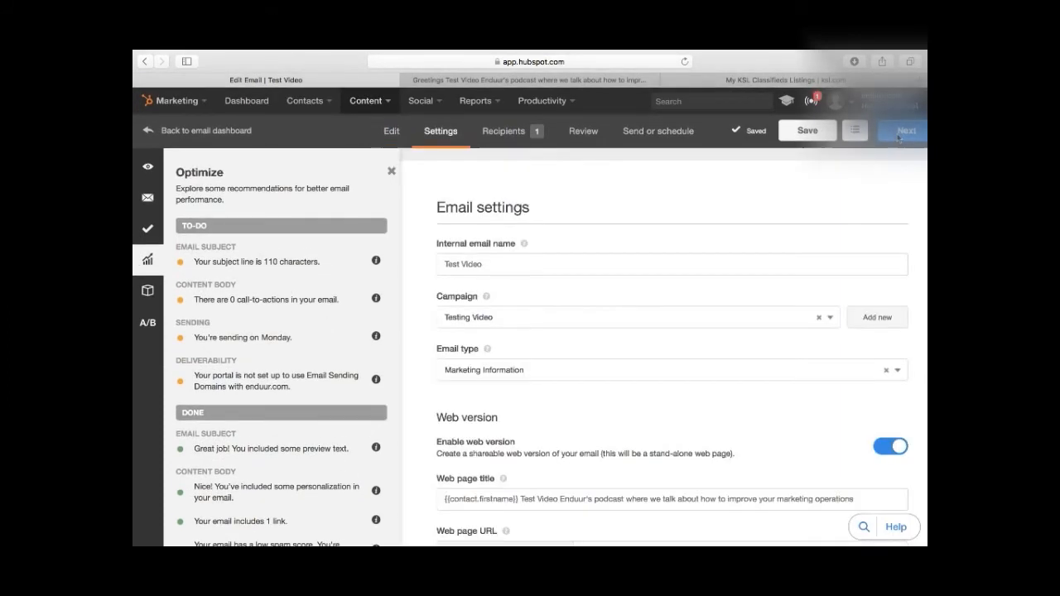
pyautogui.click(148, 295)
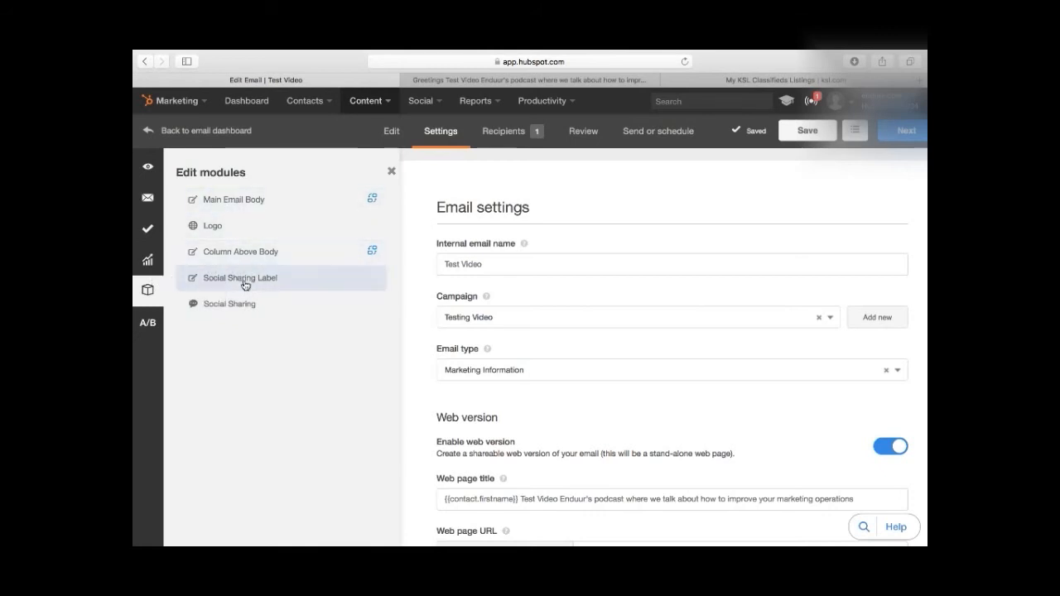
pyautogui.click(146, 330)
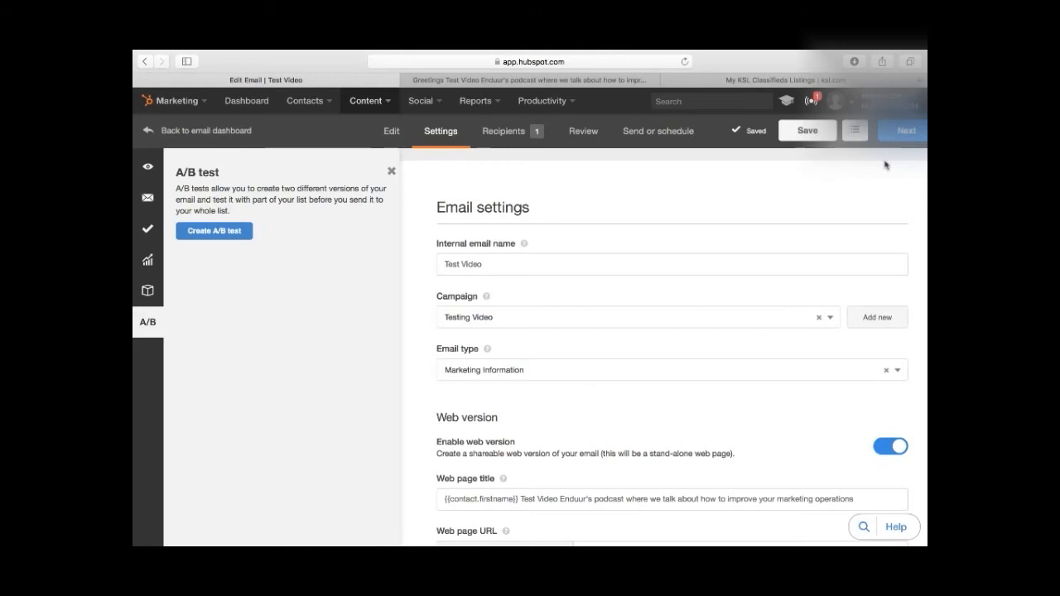
# Step: Search the individual contacts by first name and include the sender's own contact as a recipient of the email
pyautogui.click(892, 139)
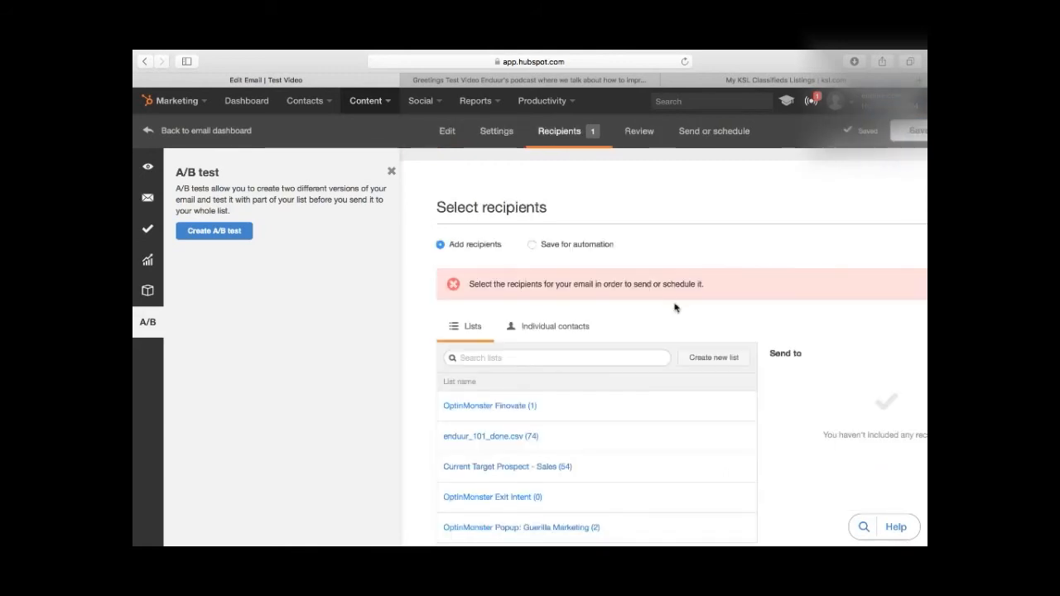
pyautogui.click(592, 358)
pyautogui.write('james')
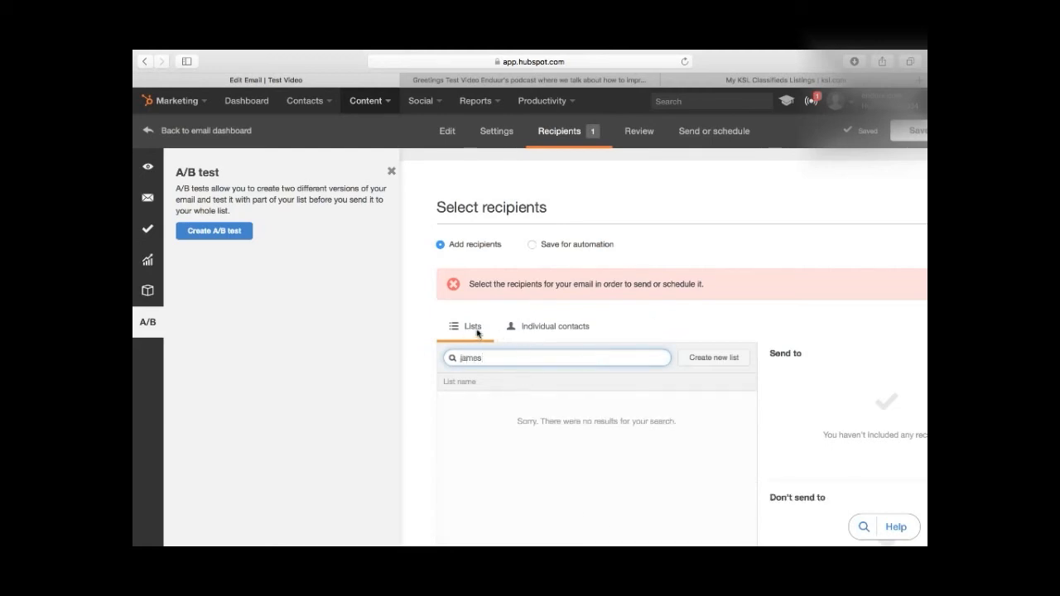
pyautogui.click(537, 332)
pyautogui.write('james')
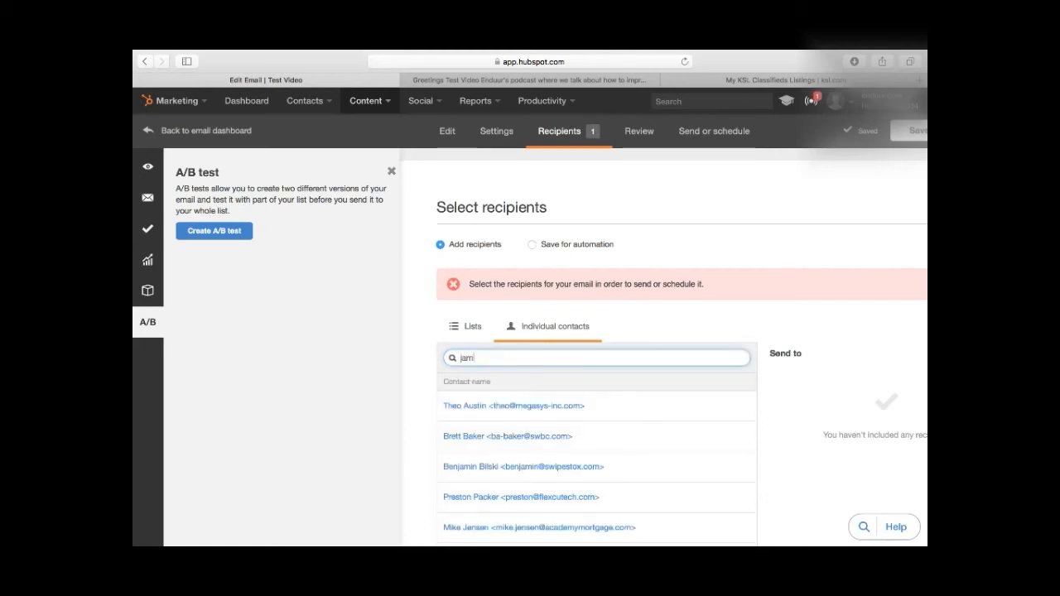
pyautogui.moveTo(491, 410)
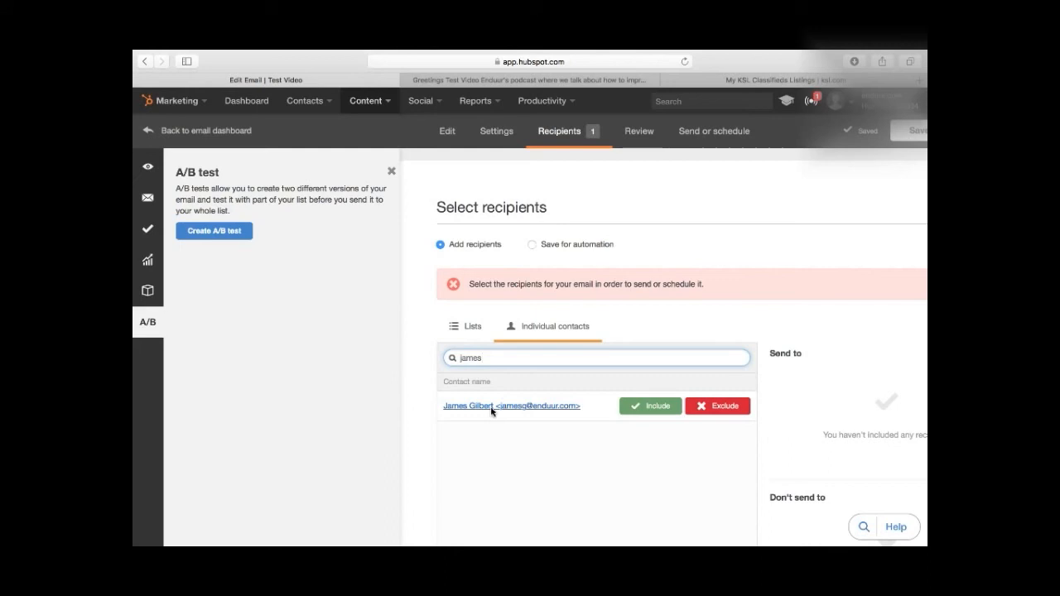
pyautogui.click(635, 408)
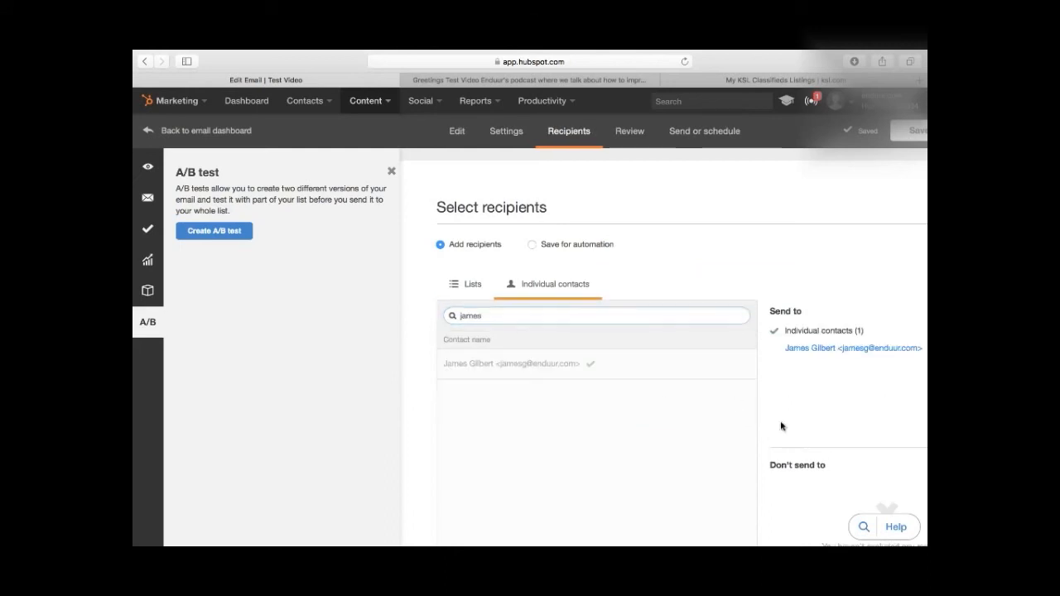
# Step: Check the recipient selection, save the email and open the review before sending
pyautogui.scroll(-3, 658, 468)
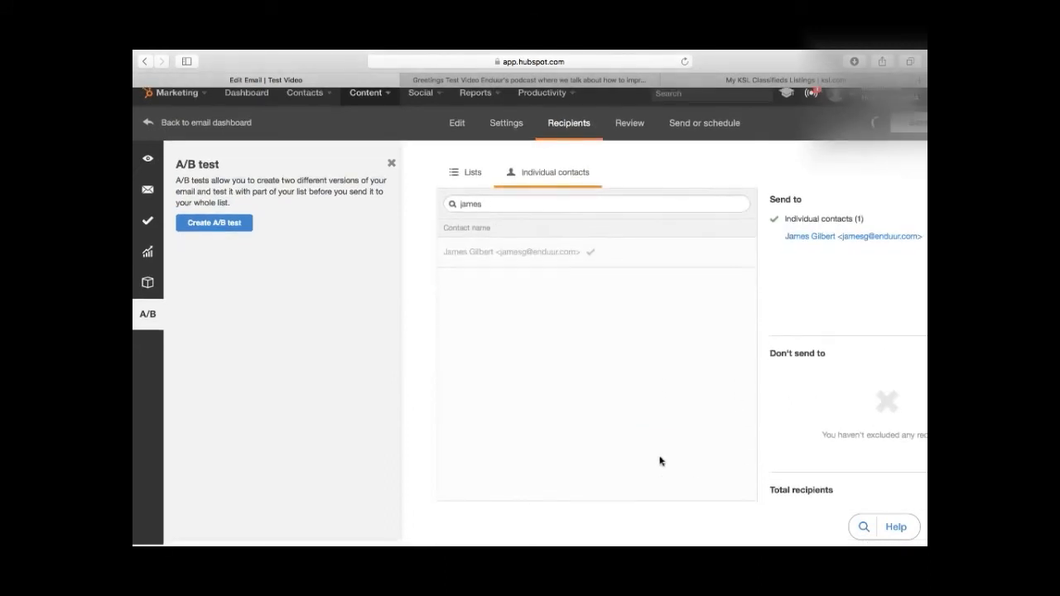
pyautogui.scroll(3, 660, 461)
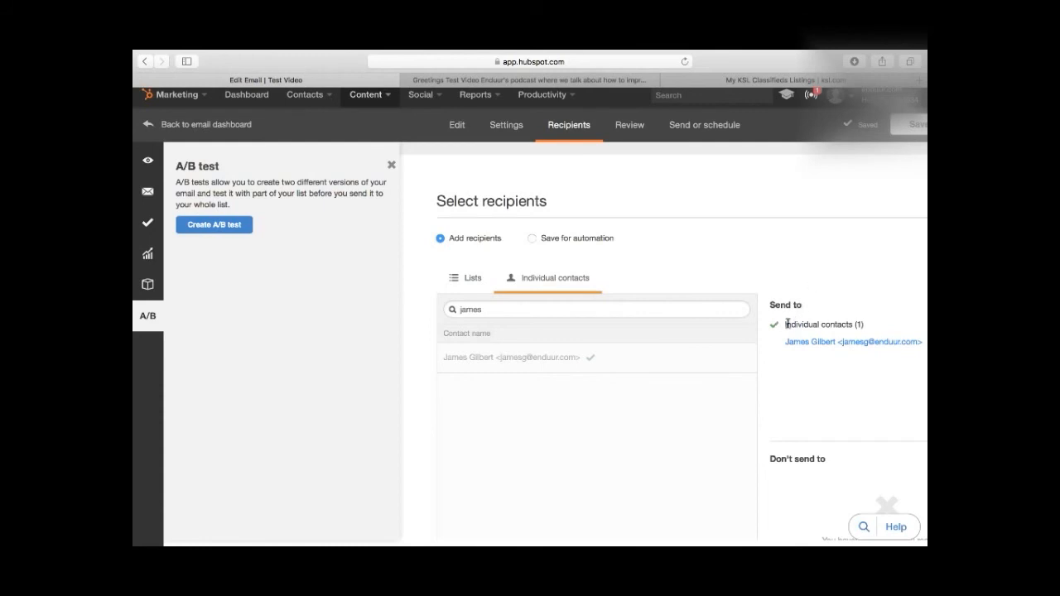
pyautogui.click(914, 125)
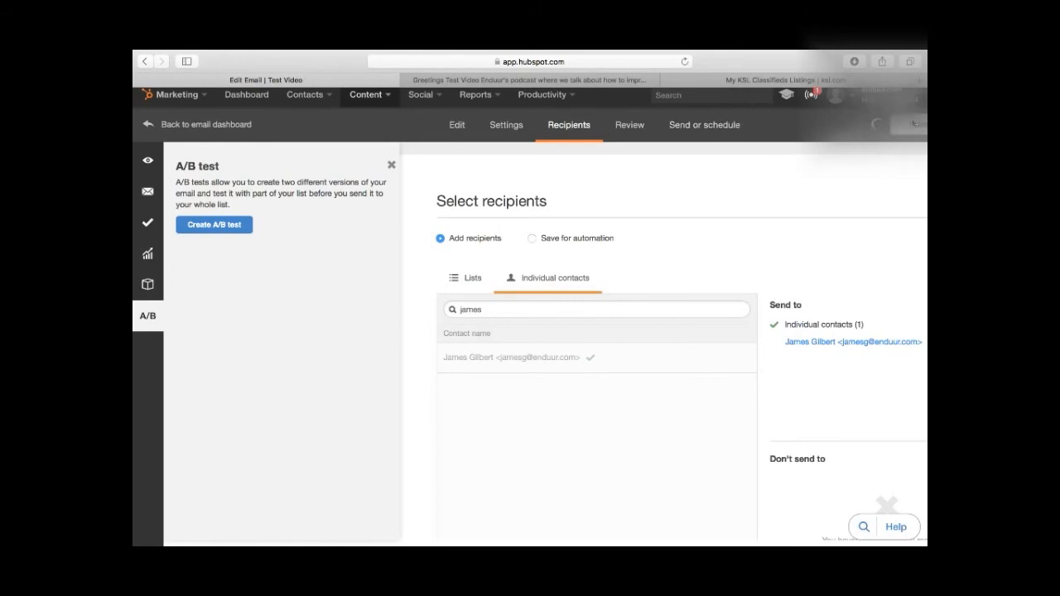
pyautogui.click(638, 130)
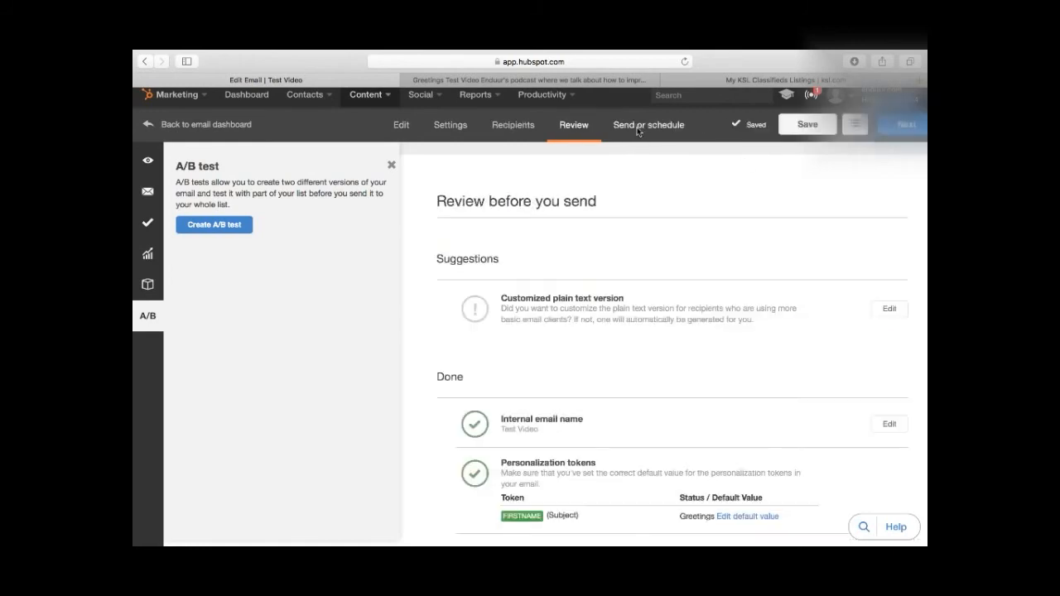
# Step: Examine the pre-send review from the plain text suggestion through the completed items to the selected recipients
pyautogui.scroll(-2, 648, 321)
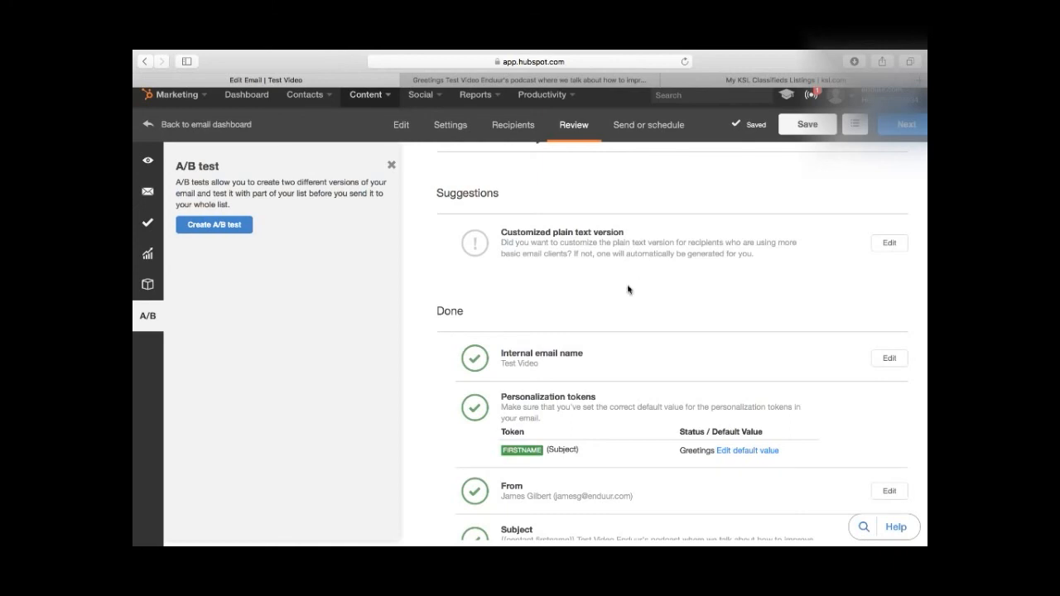
pyautogui.scroll(-2, 644, 284)
pyautogui.scroll(-8, 646, 279)
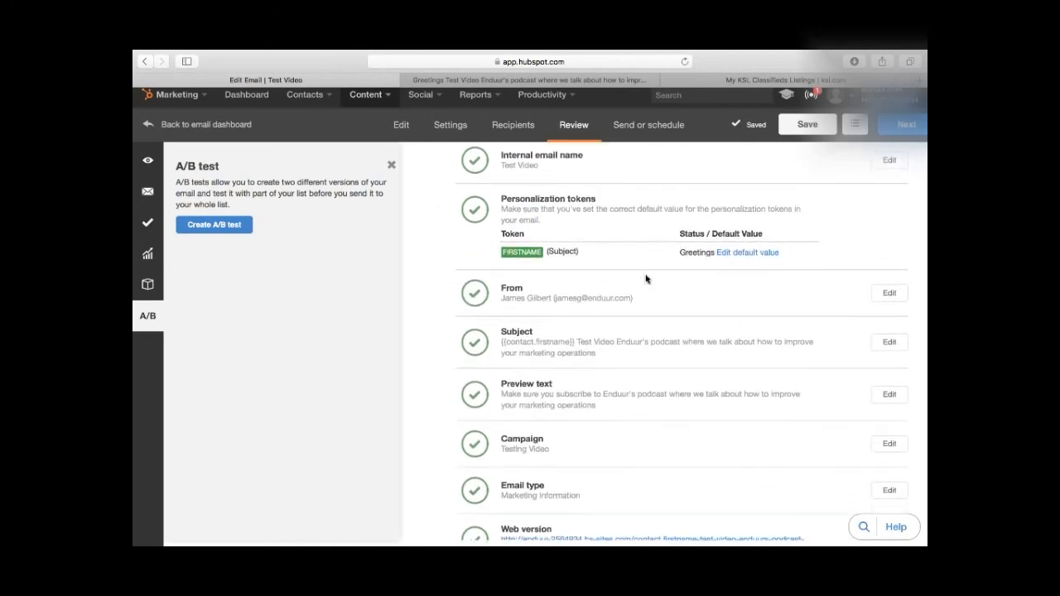
pyautogui.scroll(-1, 661, 239)
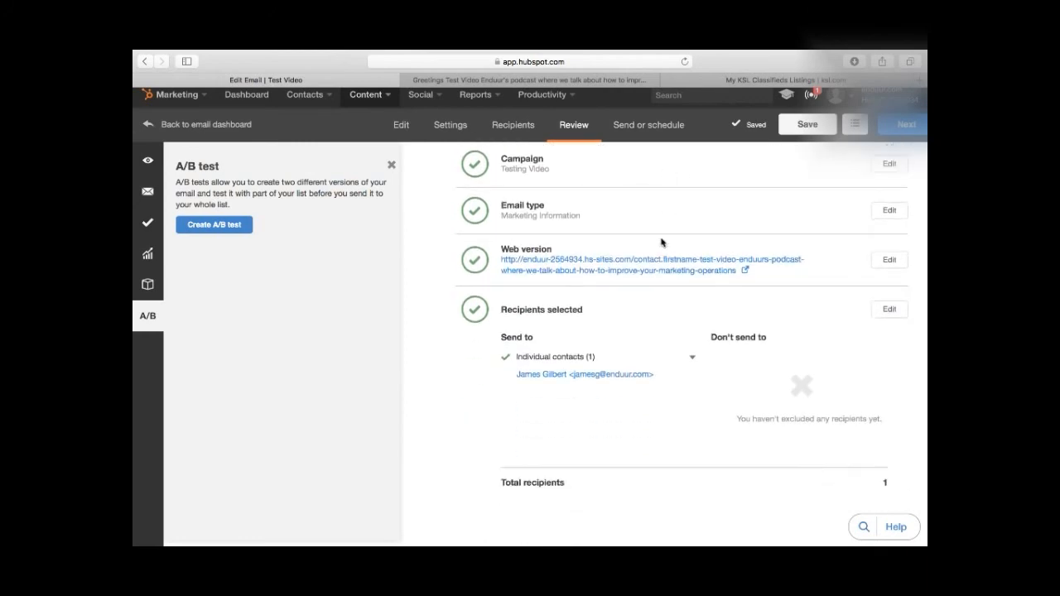
pyautogui.scroll(6, 660, 243)
pyautogui.scroll(2, 661, 242)
pyautogui.scroll(-2, 661, 240)
pyautogui.scroll(-4, 660, 241)
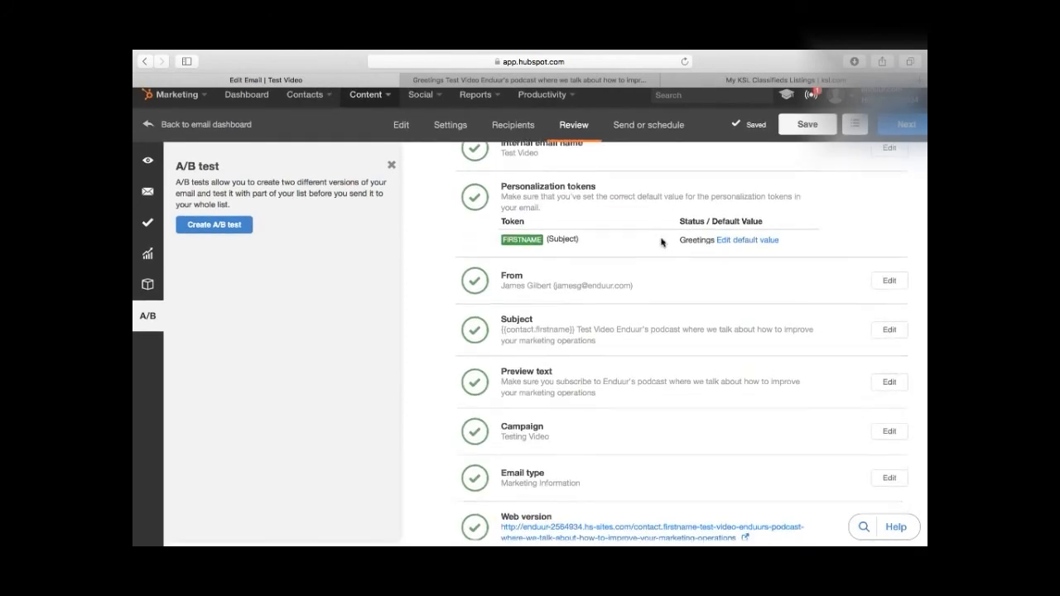
pyautogui.scroll(-3, 661, 237)
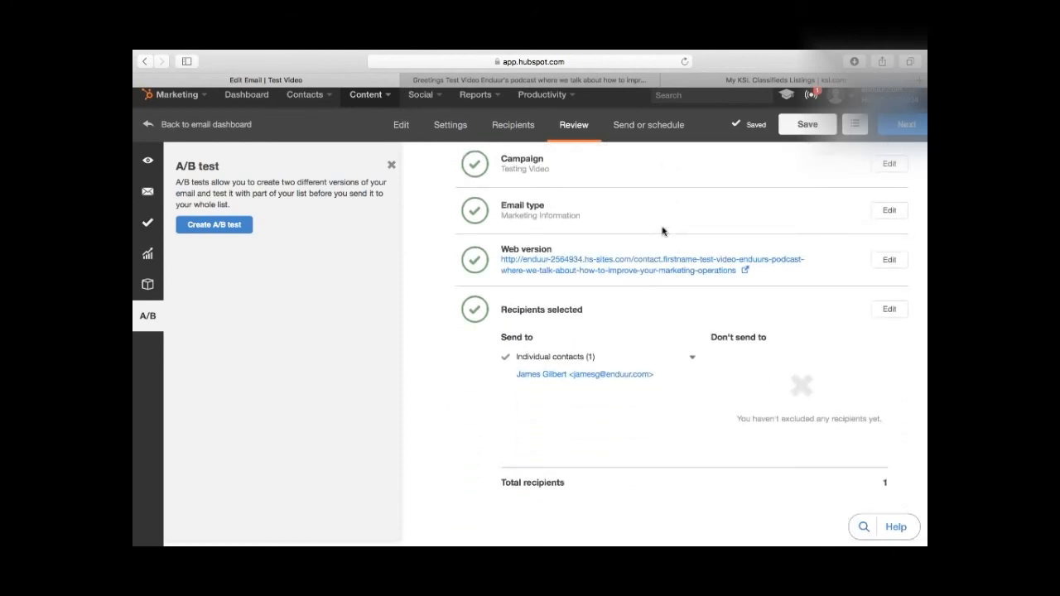
pyautogui.scroll(10, 662, 230)
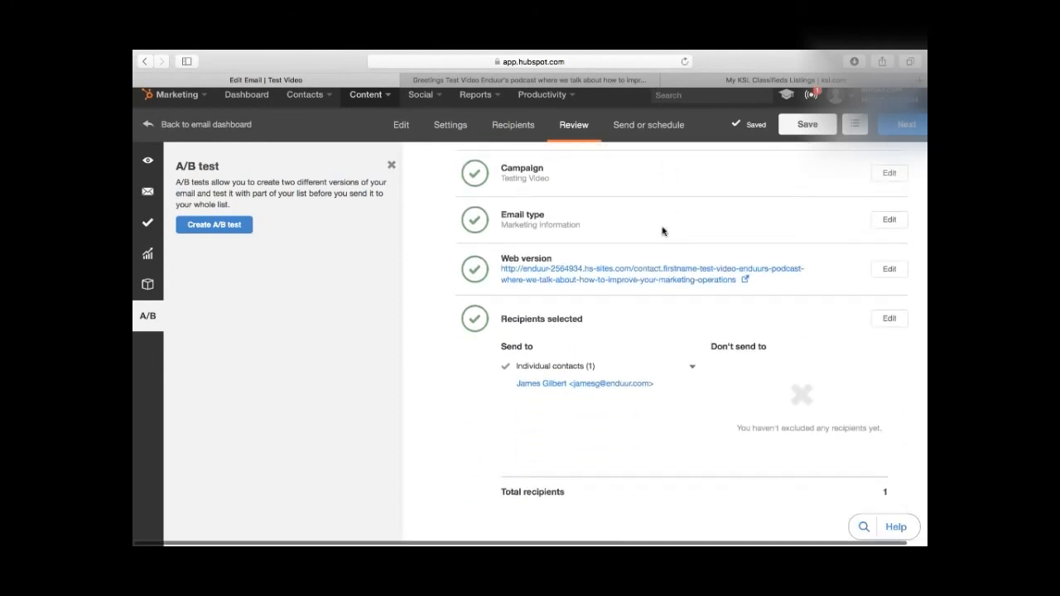
# Step: Open the sending options and view the date and time settings for Smart Send and Schedule for later
pyautogui.click(903, 130)
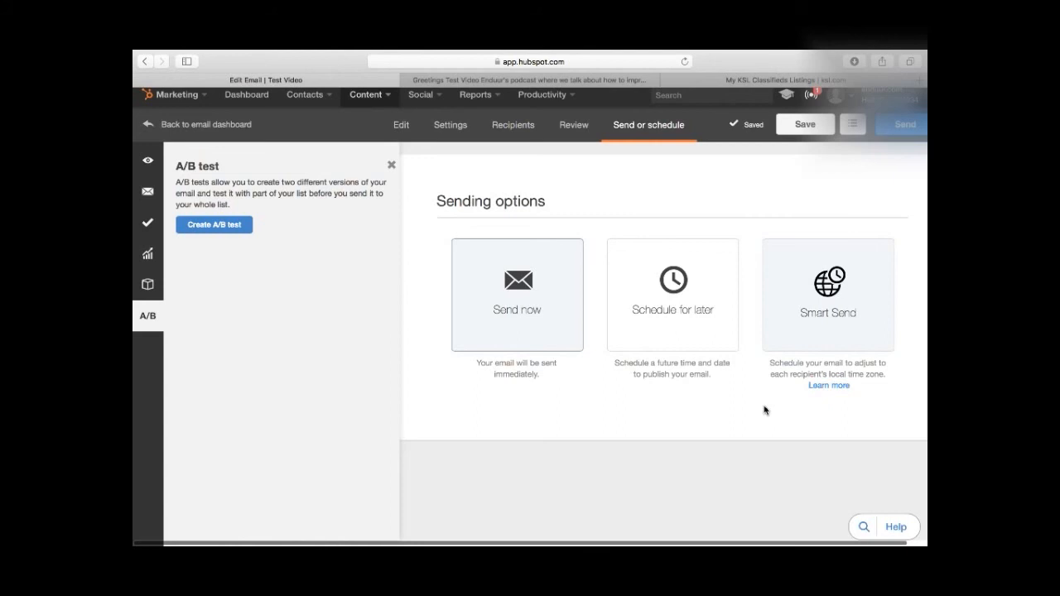
pyautogui.click(828, 305)
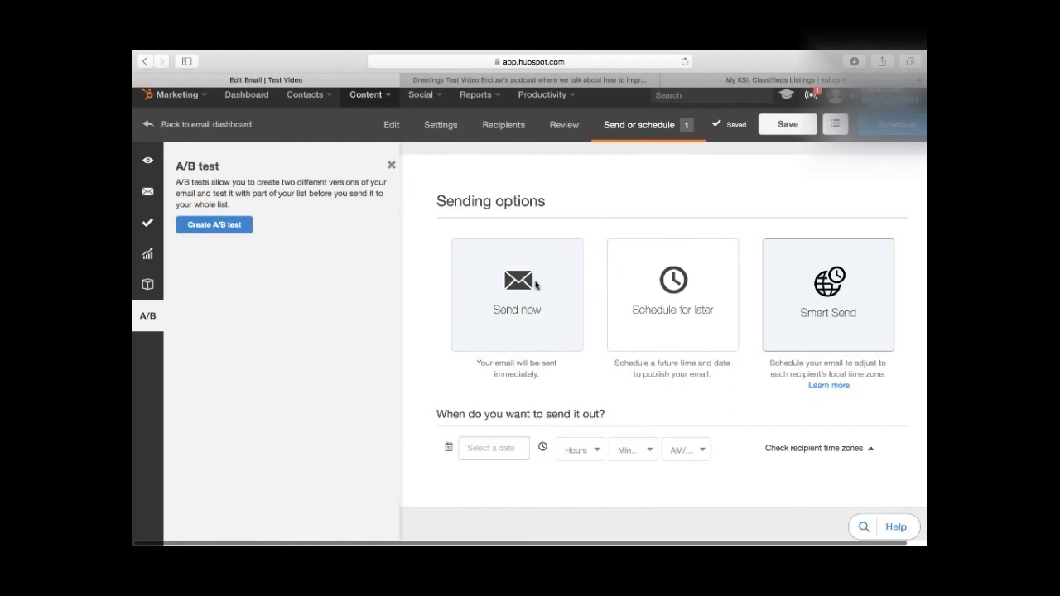
pyautogui.click(657, 299)
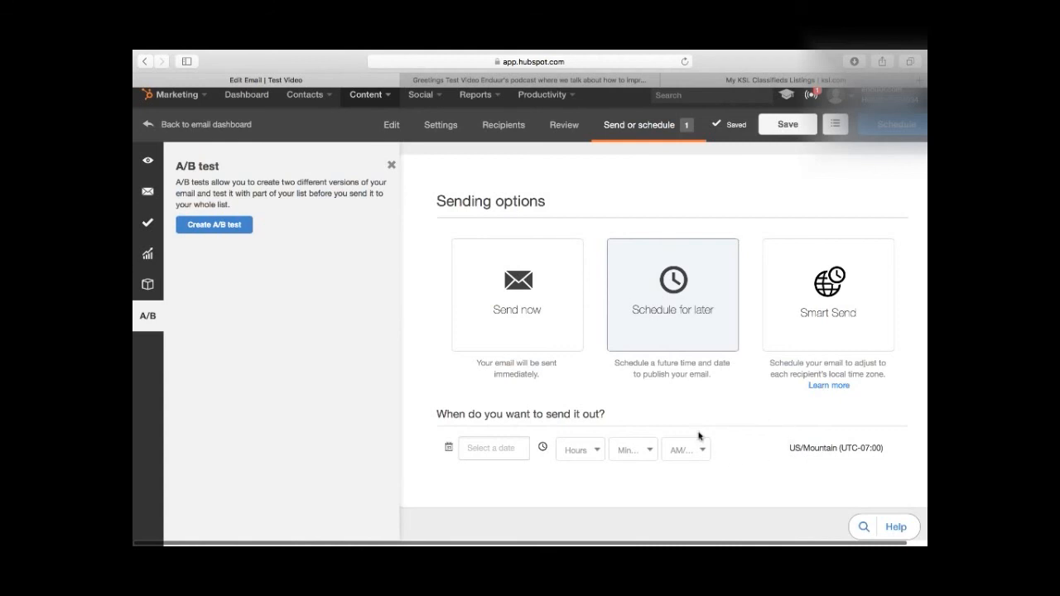
# Step: Choose Send now as the sending option and send the email immediately to the selected contact
pyautogui.click(547, 310)
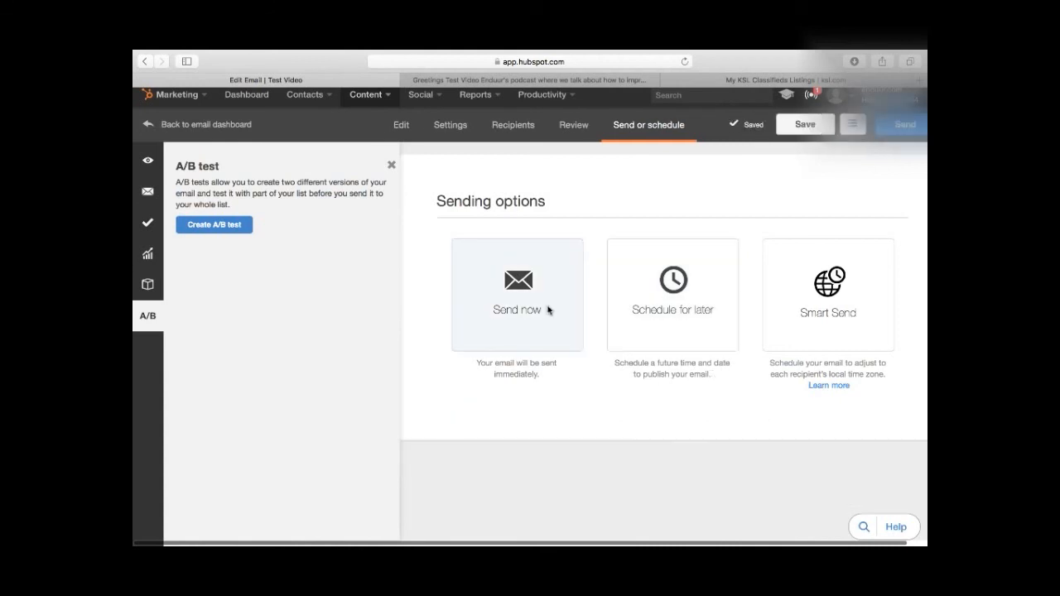
pyautogui.click(904, 125)
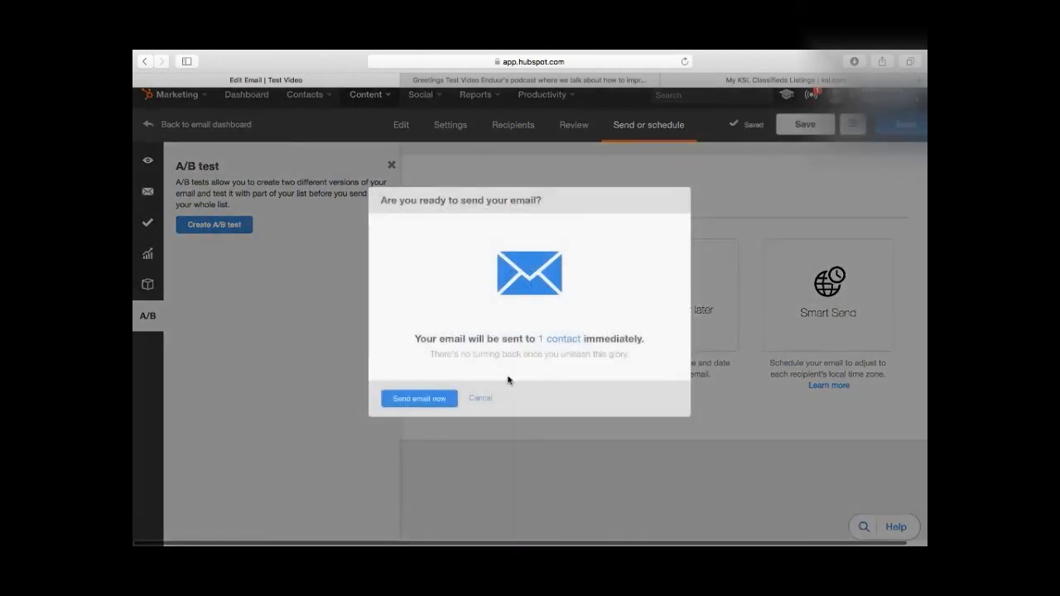
pyautogui.click(419, 399)
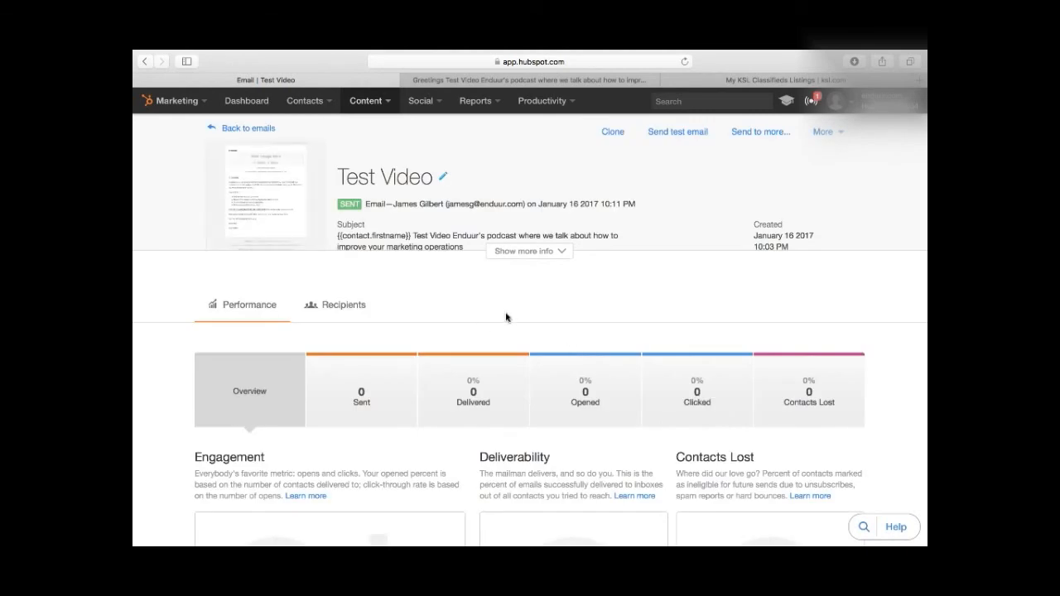
# Step: Examine the sent email's performance overview, including engagement, deliverability, contacts lost and engagement over time
pyautogui.scroll(-5, 506, 317)
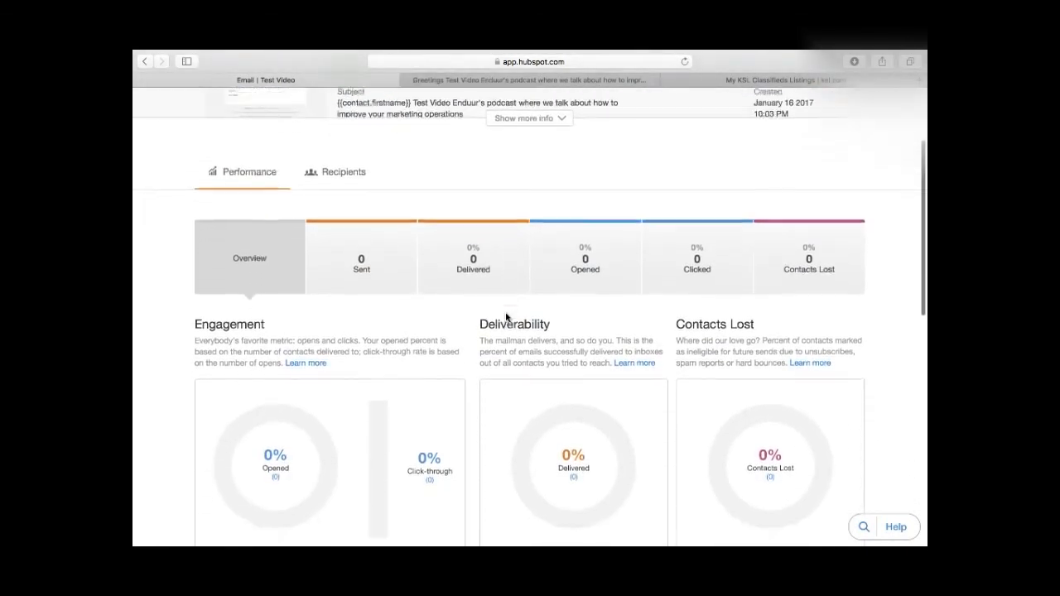
pyautogui.scroll(-8, 506, 318)
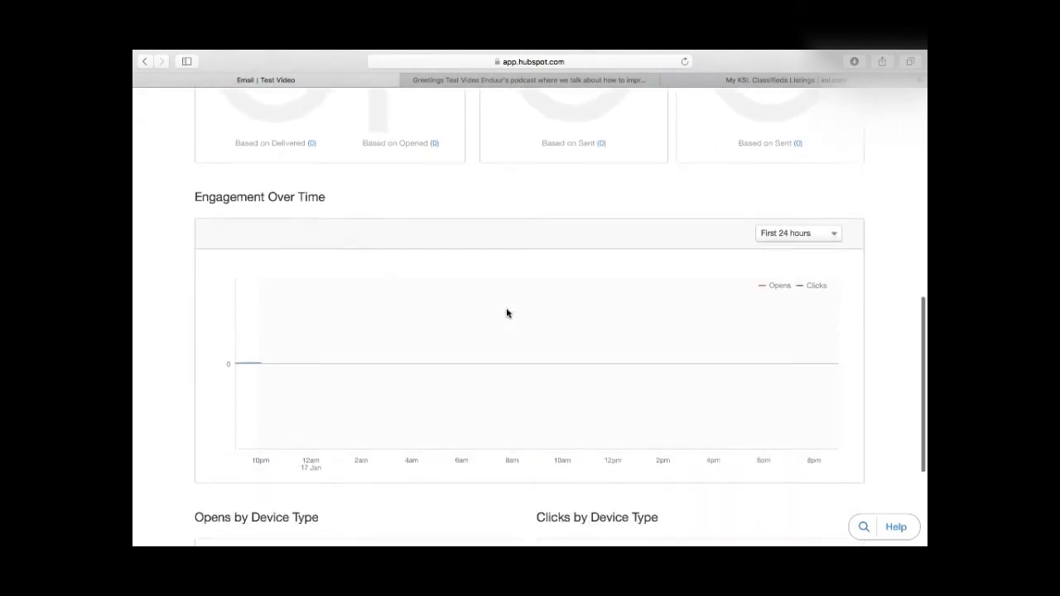
pyautogui.scroll(-3, 507, 302)
pyautogui.scroll(15, 509, 290)
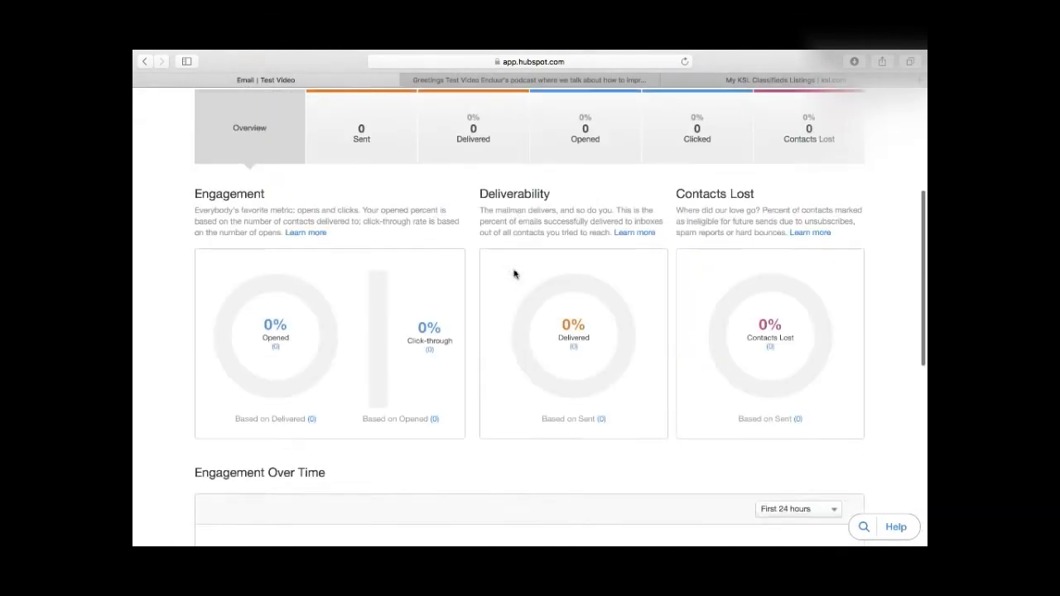
pyautogui.scroll(1, 513, 274)
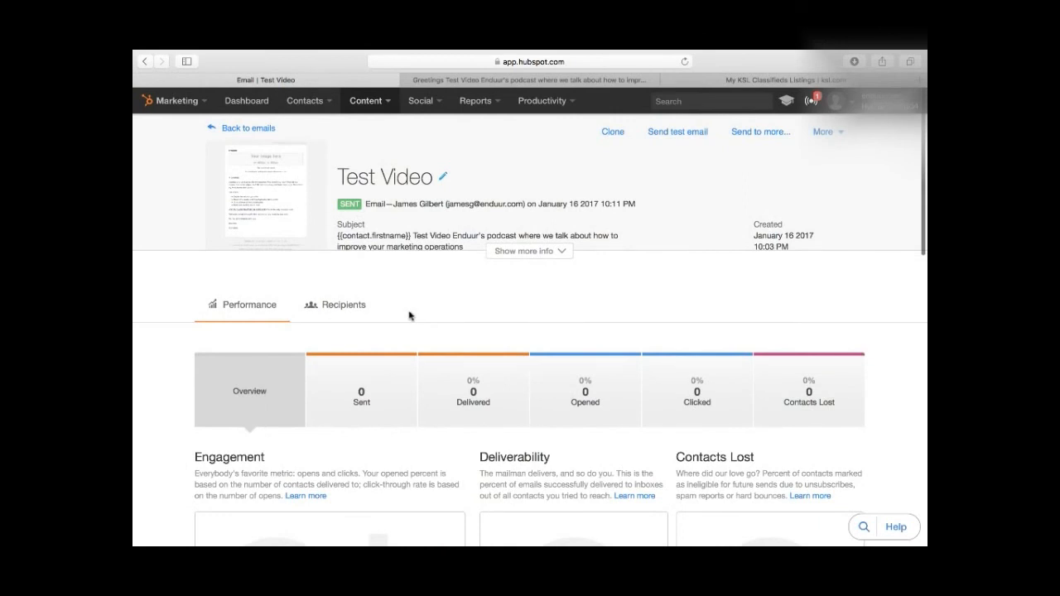